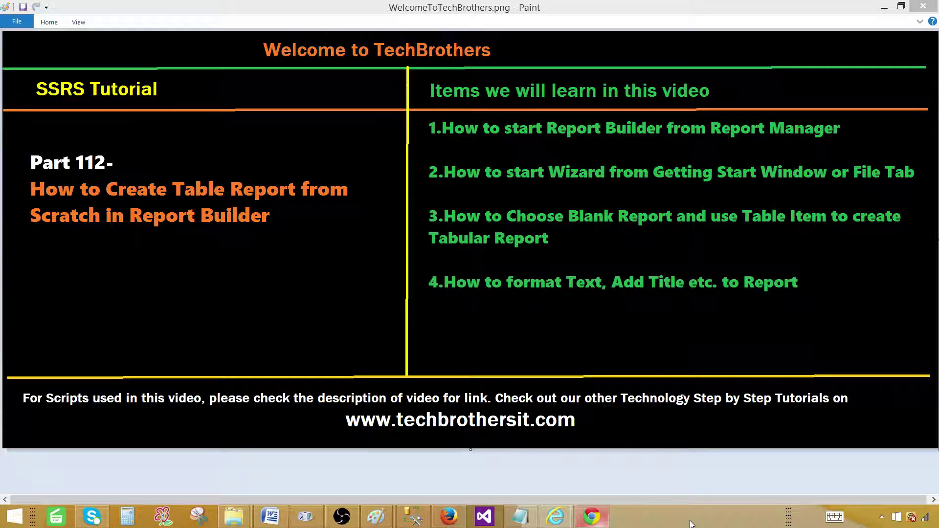
Search Windows for Report Builder 3.0 and launch it
right_click(15, 516)
click(49, 473)
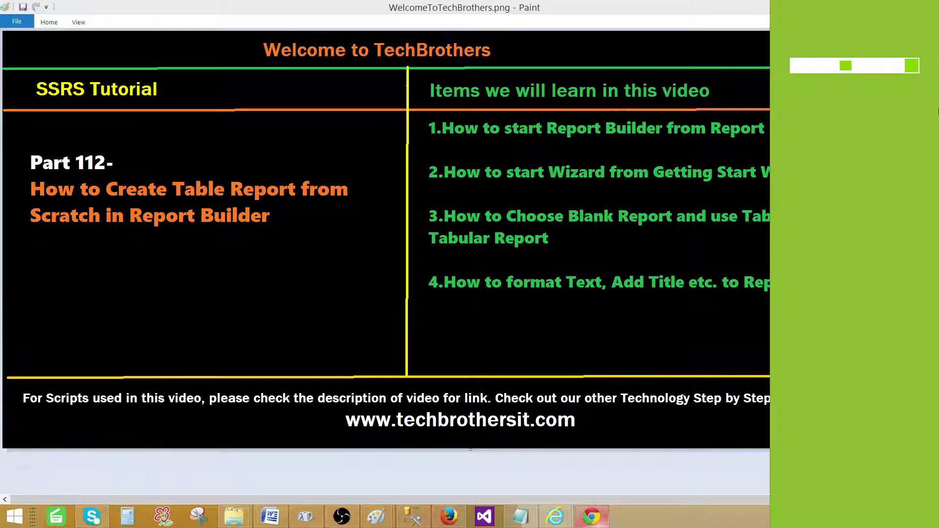
text(repo)
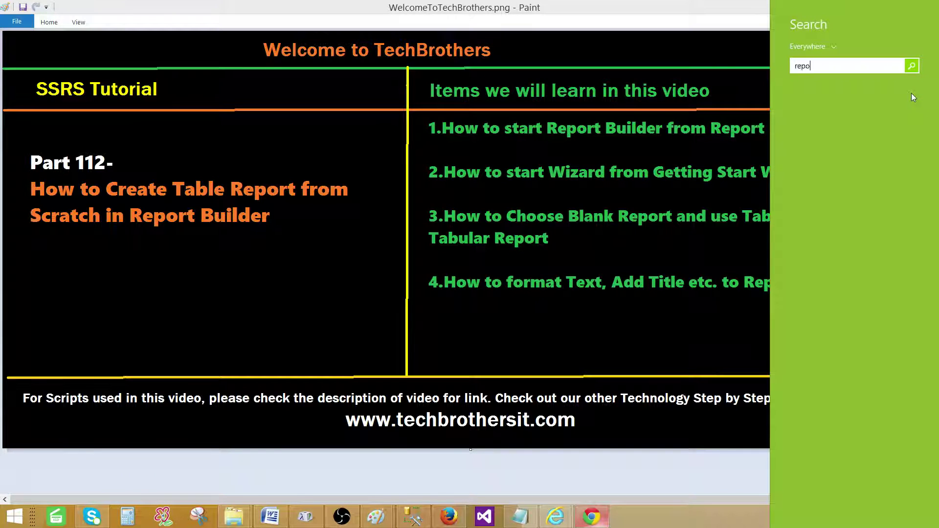
text(rt builder 3.0)
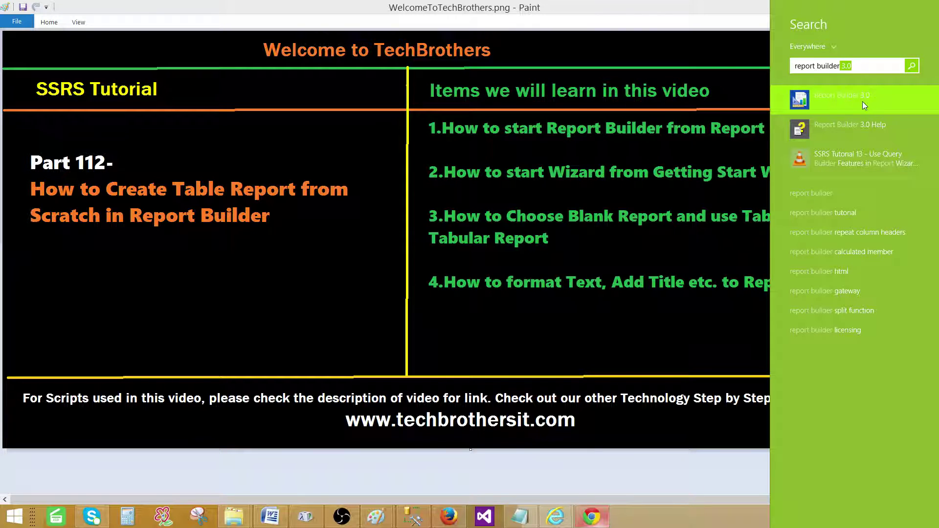
click(861, 101)
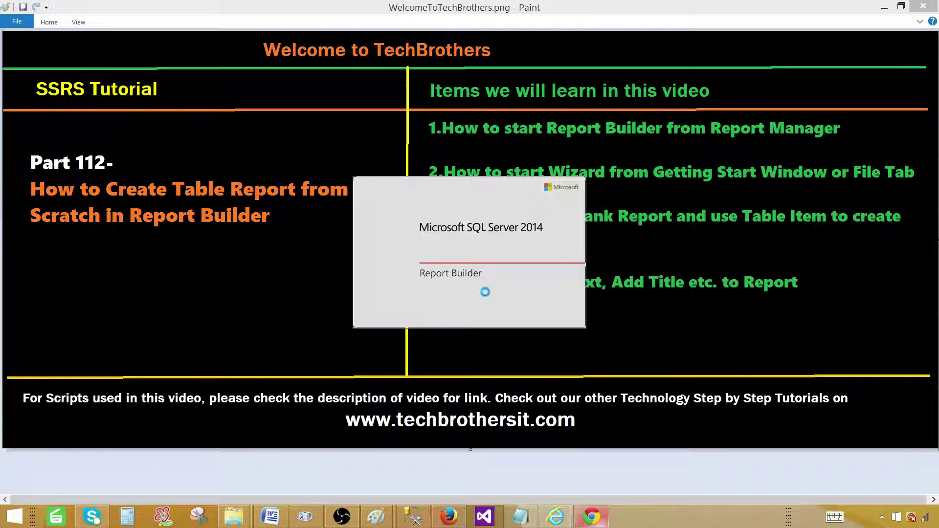
Switch to Report Manager in Internet Explorer and start Report Builder from the Reports folder
mouse_move(555, 516)
click(597, 473)
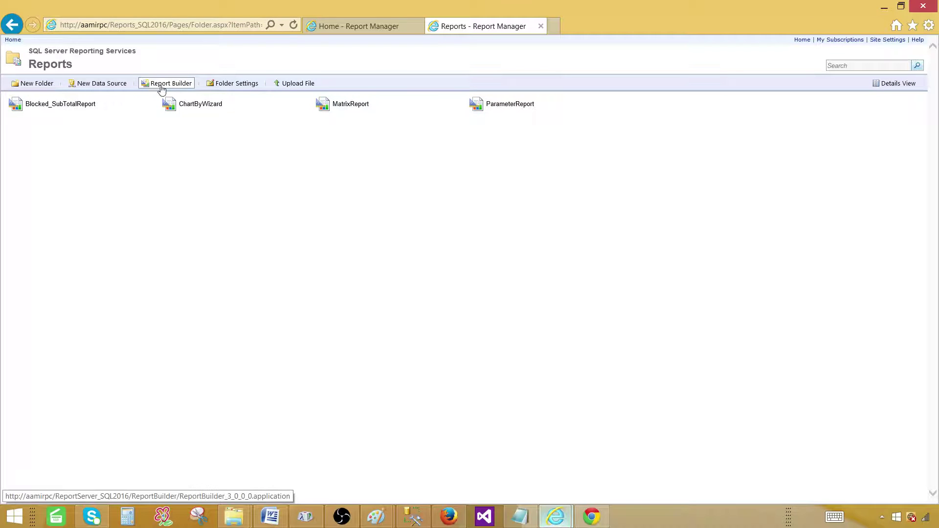
click(173, 85)
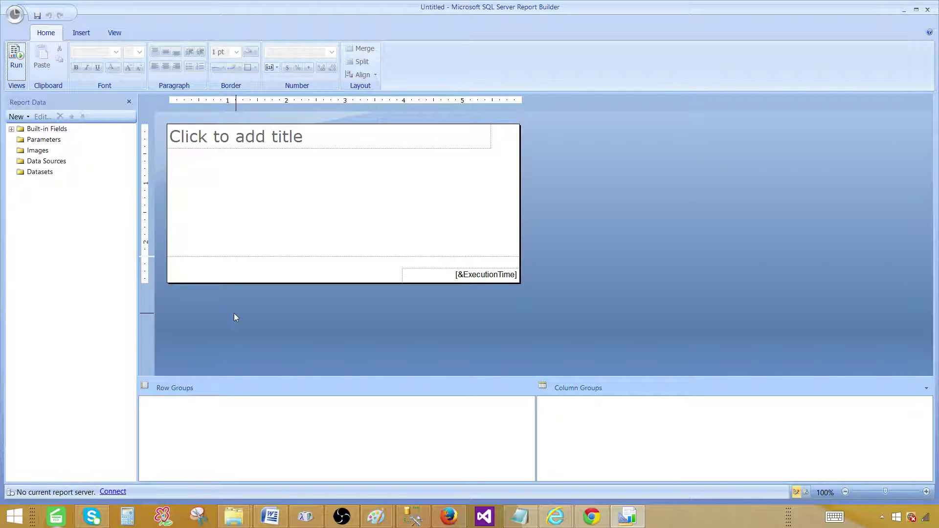
Set the blank report's title to "Sale Report"
click(217, 151)
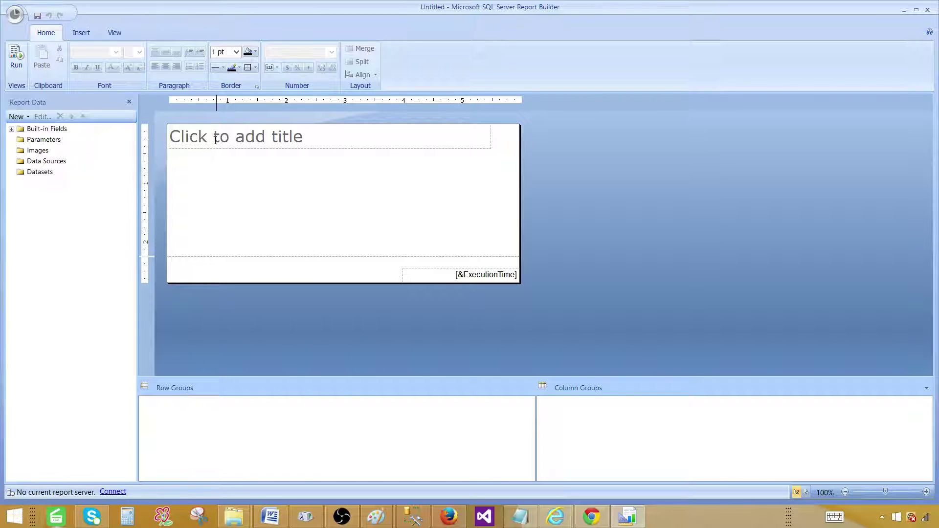
click(312, 136)
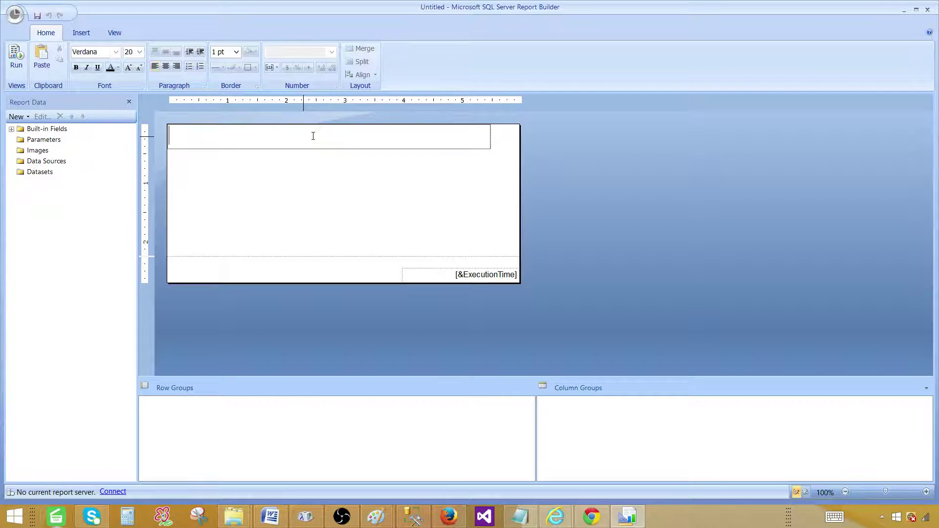
text(Sa)
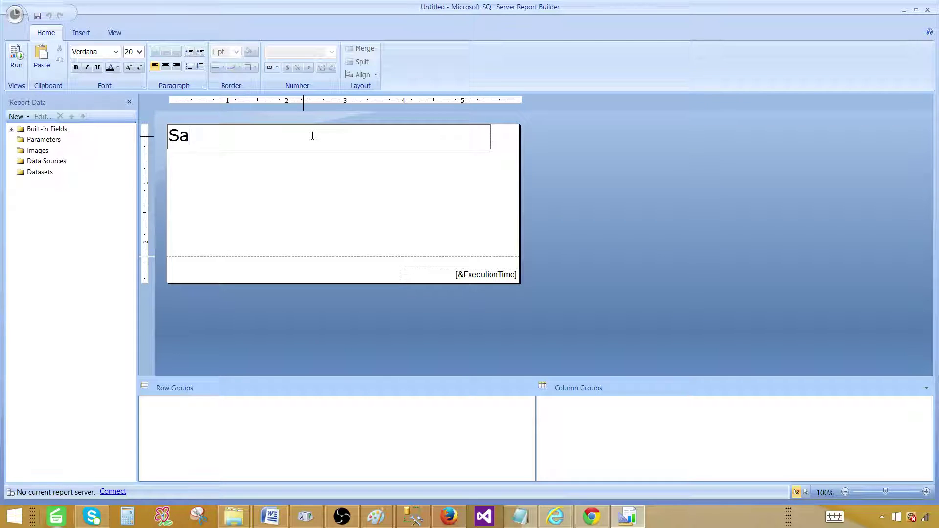
text(le Report)
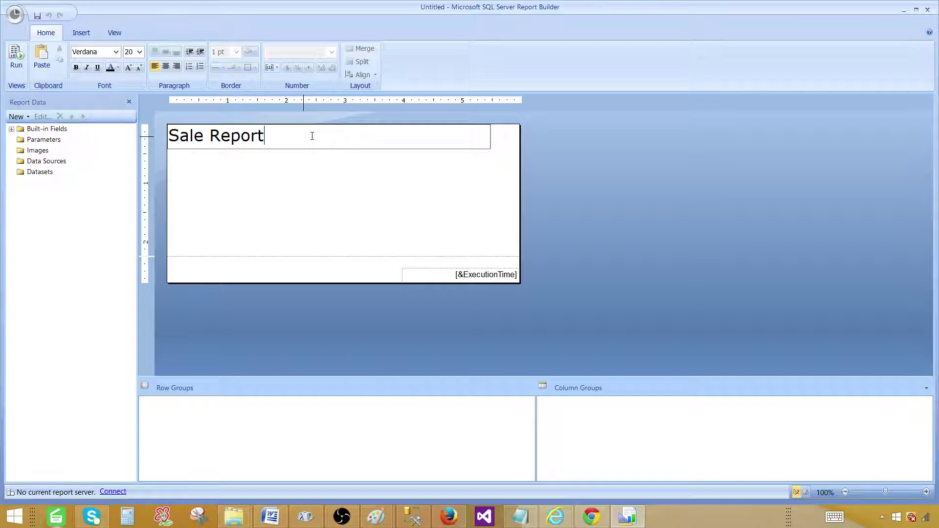
click(318, 177)
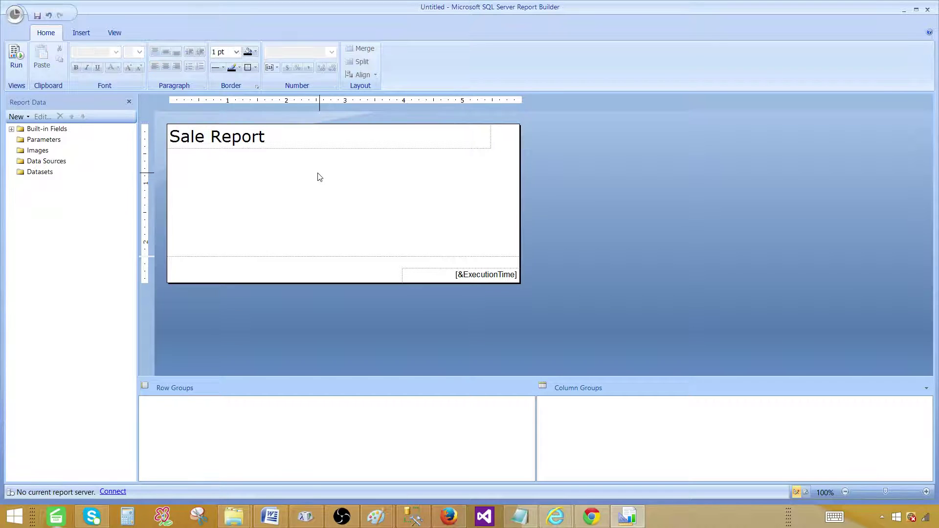
Switch to SQL Server Management Studio, collapse the SQL2016 server and expand the SQL2014 server's databases
click(401, 517)
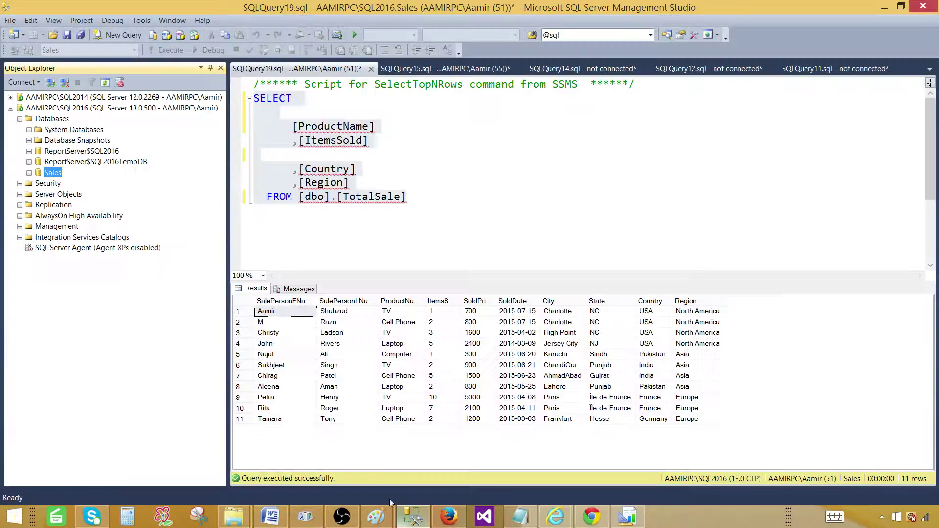
click(405, 169)
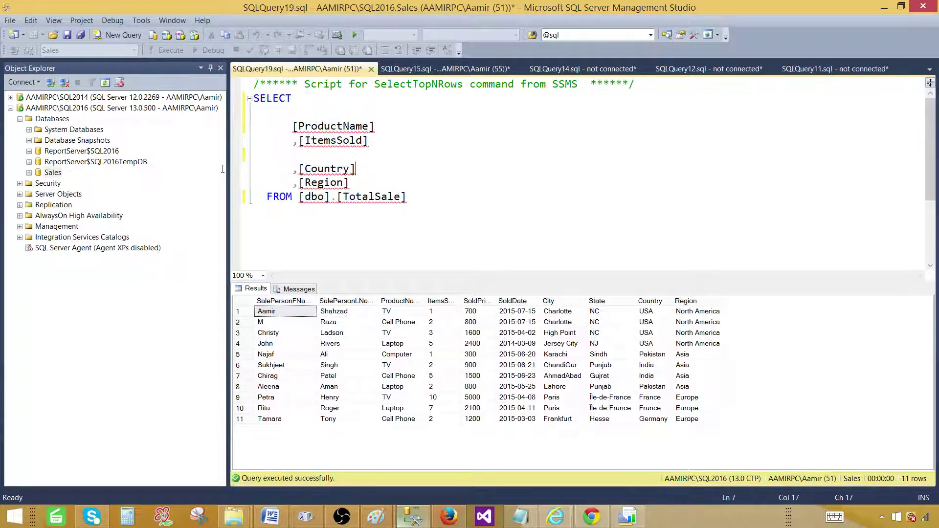
click(20, 119)
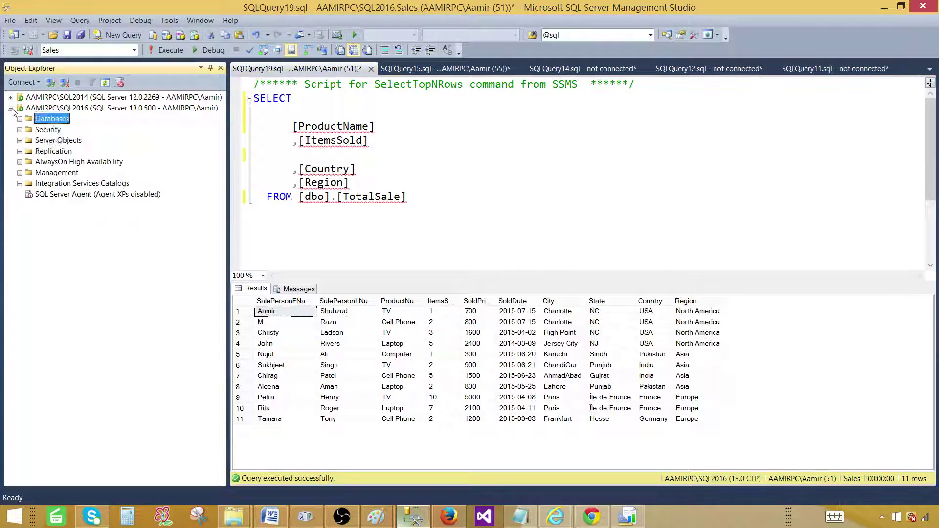
click(10, 108)
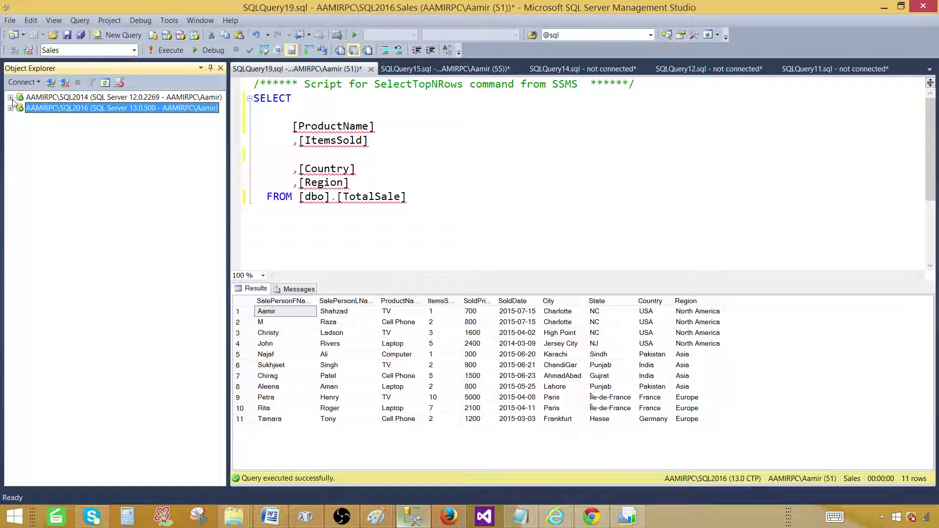
click(10, 98)
click(19, 108)
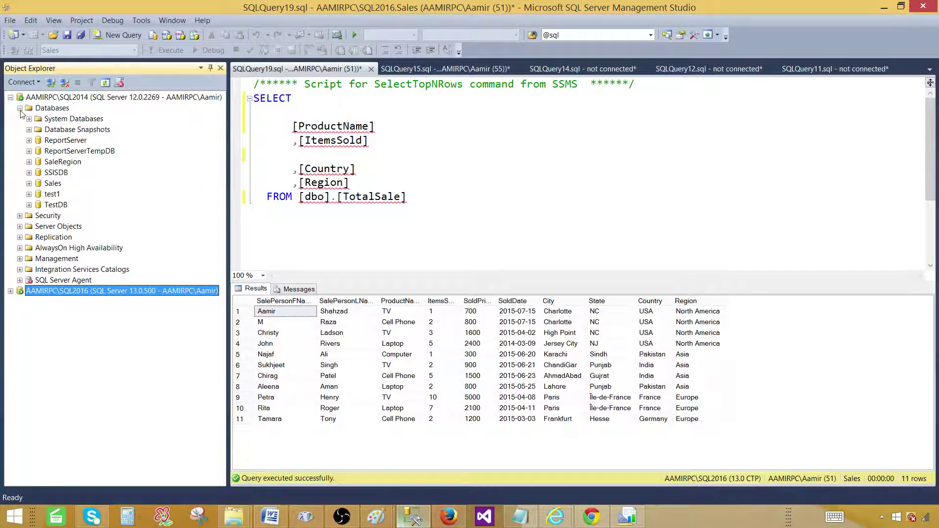
Select the top 1000 rows from the dbo.TotalSale table in the Sales database
double_click(51, 186)
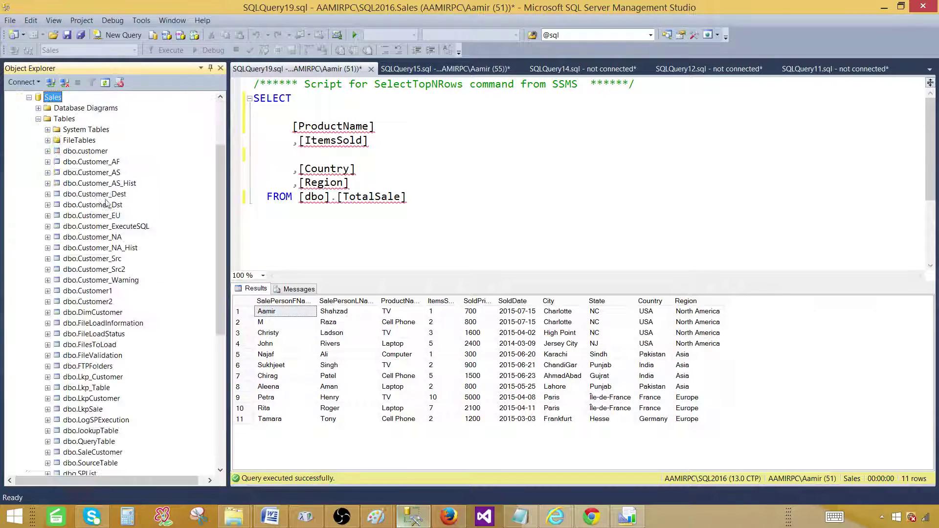
scroll(172, 187, down, 5)
scroll(174, 186, down, 3)
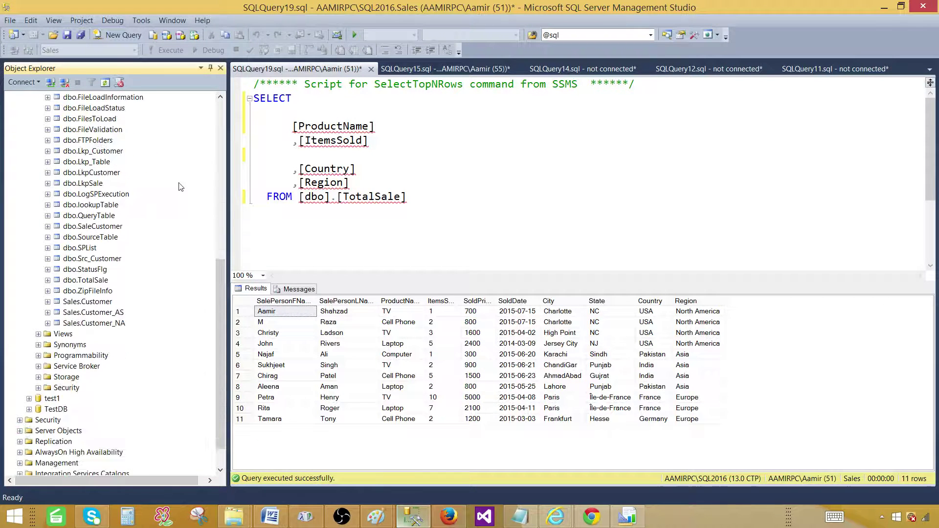
click(87, 281)
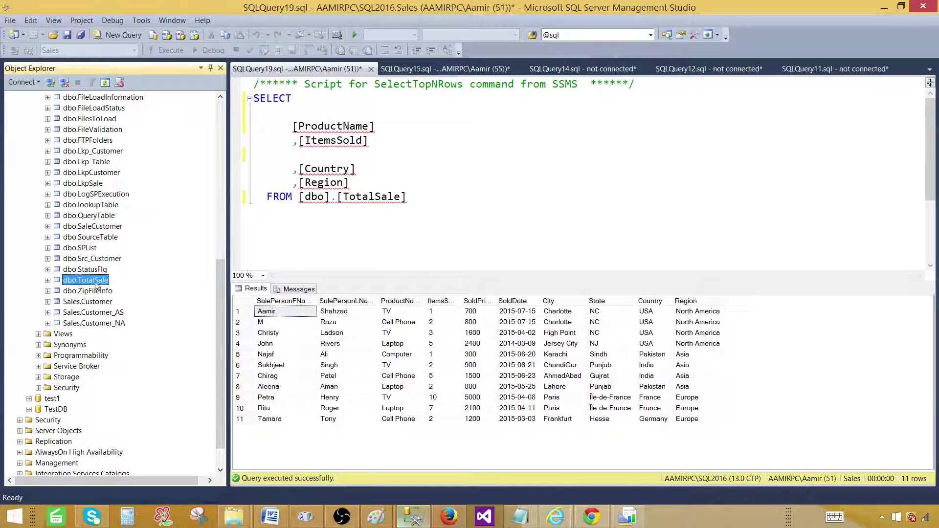
right_click(94, 283)
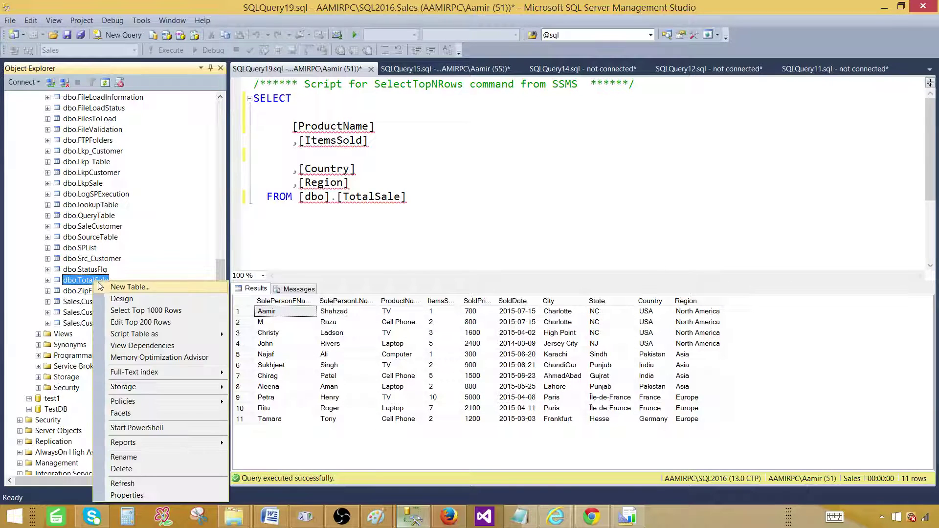
click(141, 315)
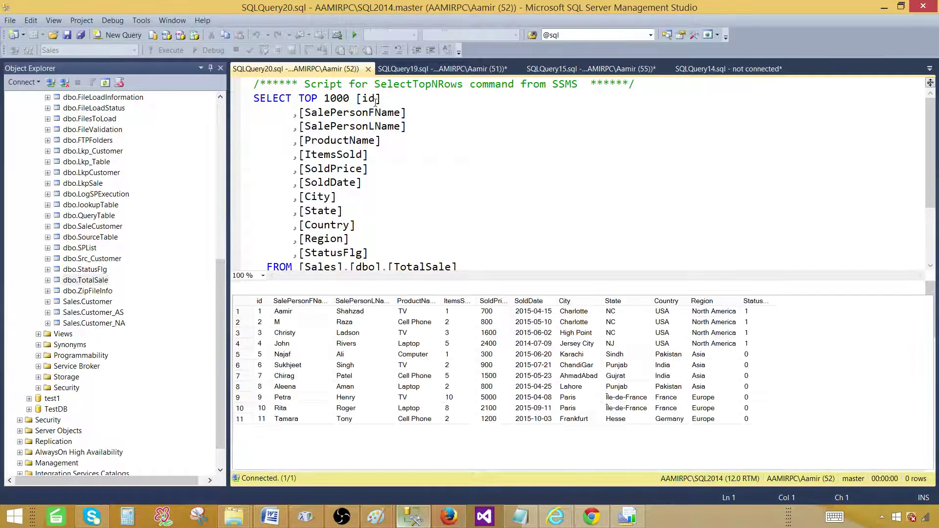
Remove TOP 1000 [id] from the SELECT clause and the [Sales] database prefix from the FROM clause
drag(299, 98, 381, 98)
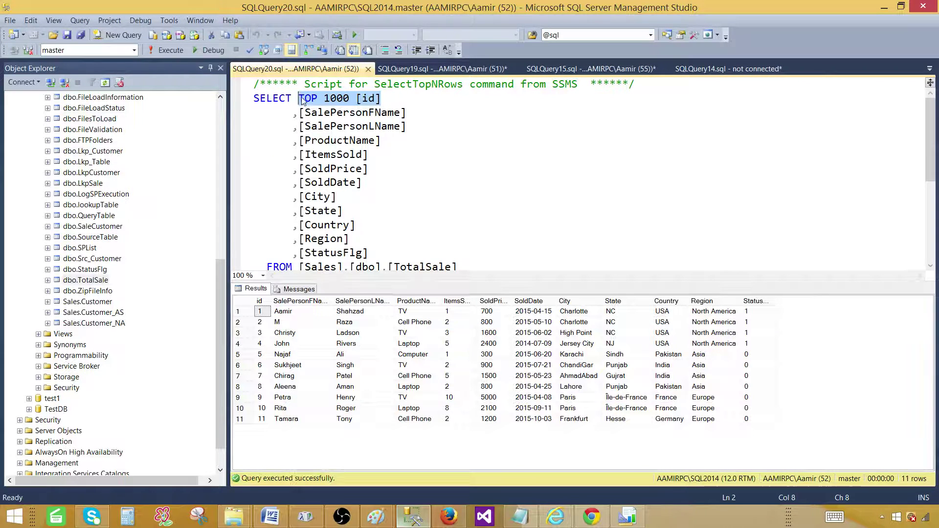
key(Delete)
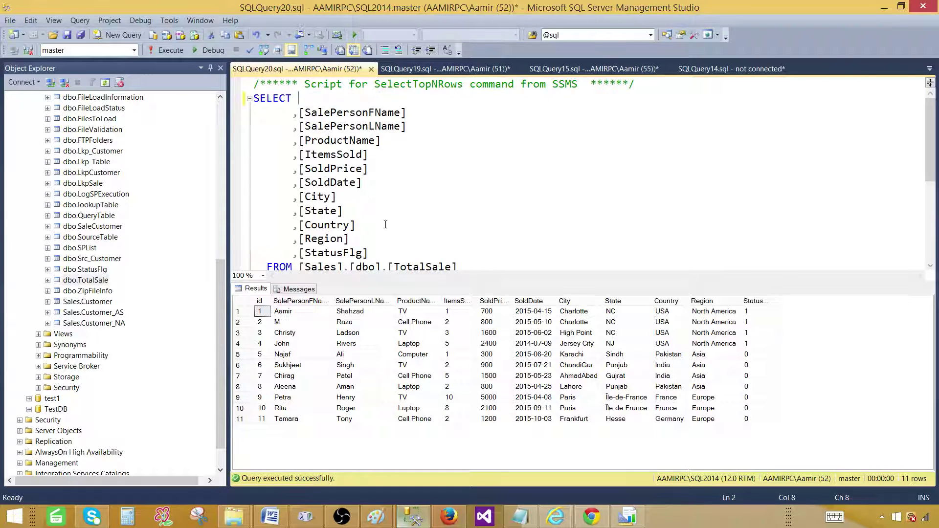
click(412, 215)
scroll(412, 219, down, 2)
drag(351, 185, 299, 184)
key(Delete)
Remove the comma before [SalePersonFName] so it becomes the first column in the query
click(389, 167)
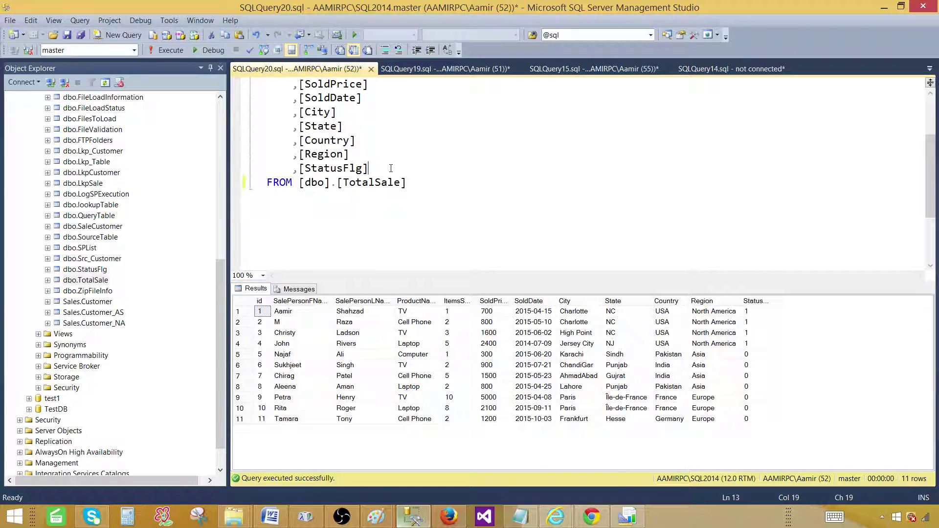
scroll(391, 168, up, 1)
click(418, 226)
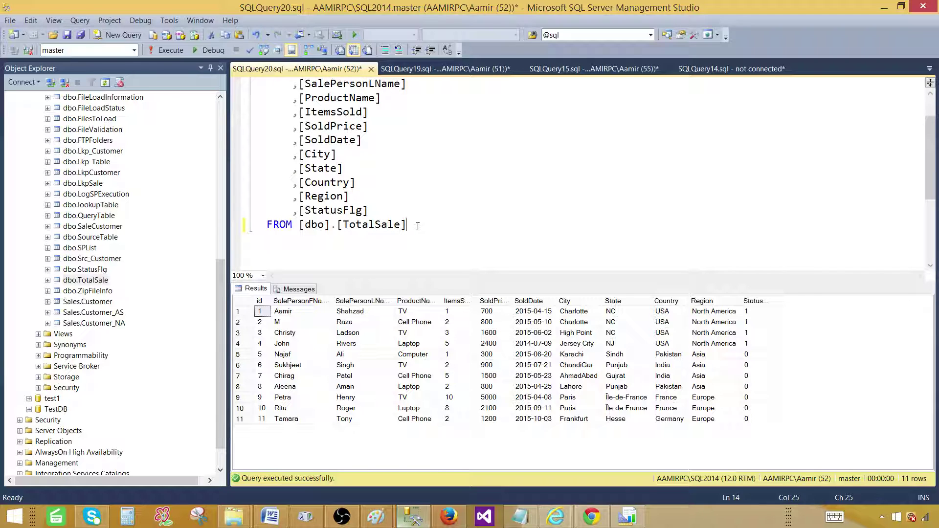
drag(406, 225, 253, 101)
click(302, 113)
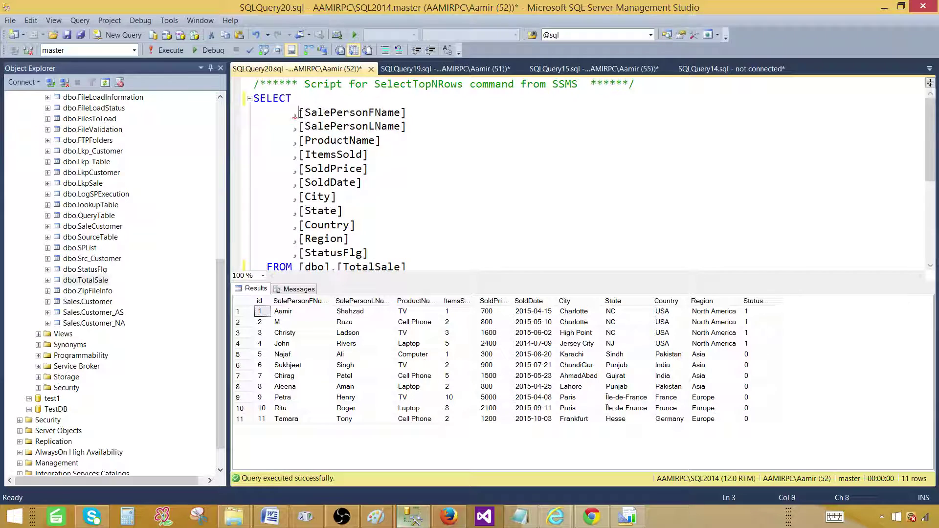
key(BackSpace)
Copy the whole SELECT statement on [dbo].[TotalSale]
drag(254, 98, 409, 267)
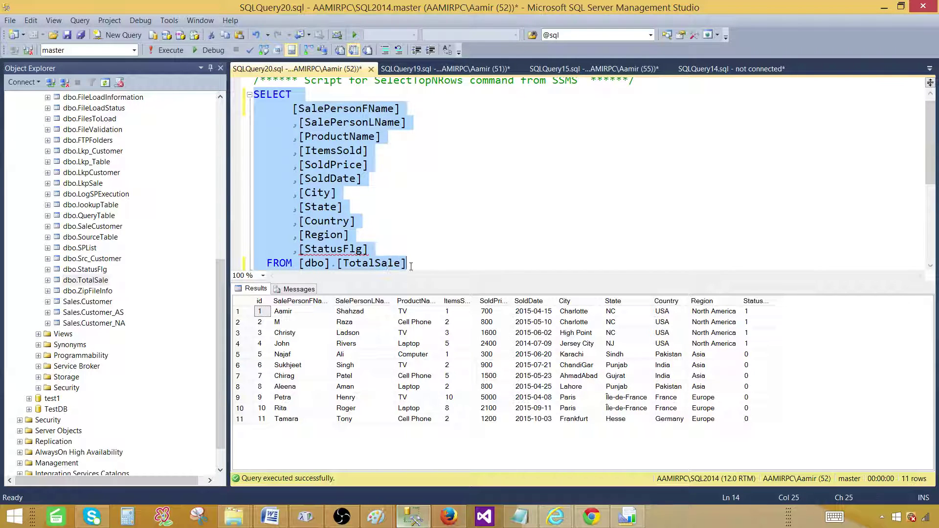
right_click(345, 192)
click(356, 214)
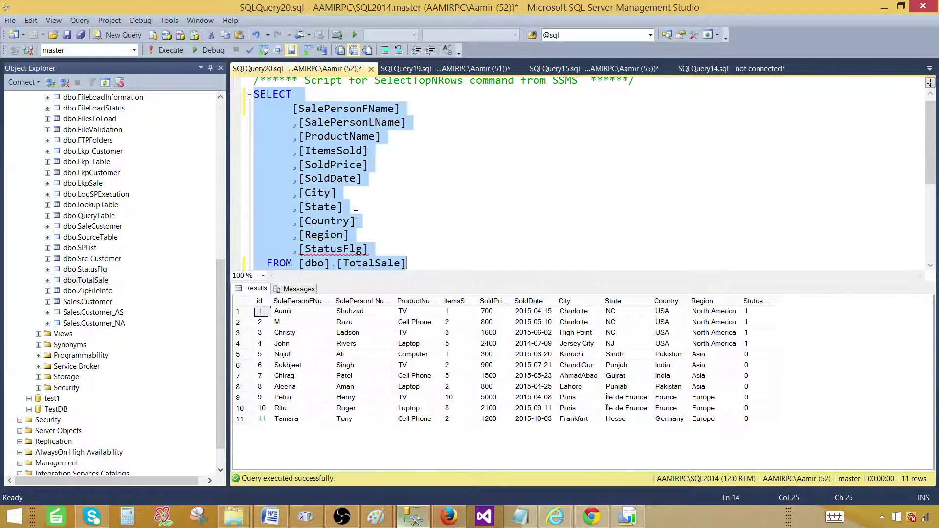
Run the selected query against the Sales database and select the entire results grid
click(134, 50)
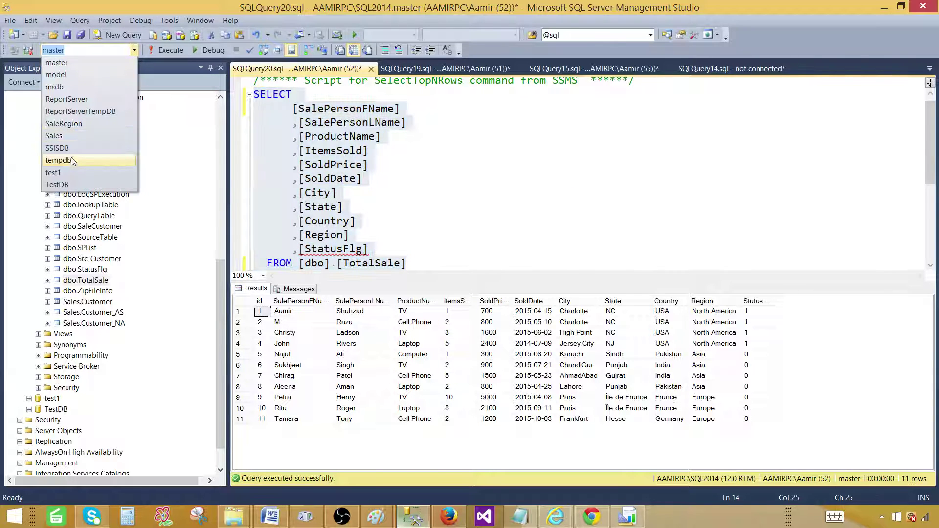
click(58, 135)
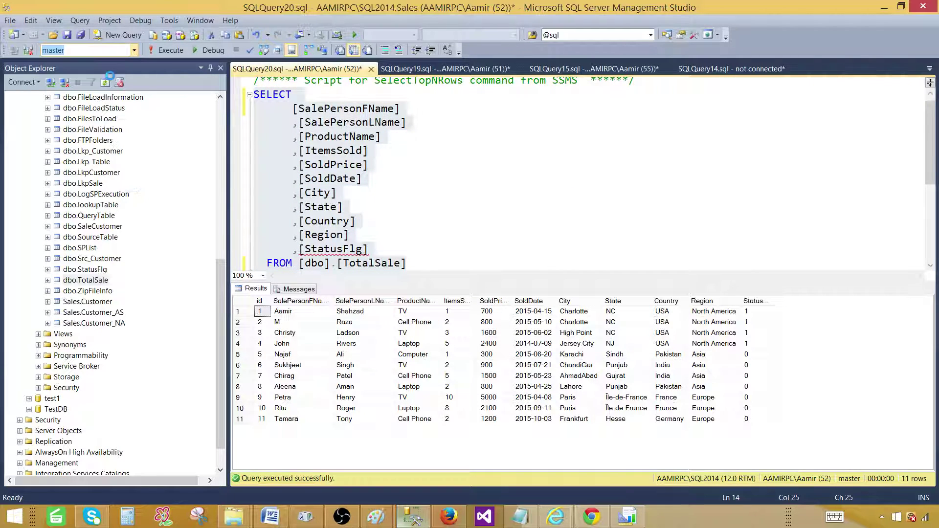
click(170, 49)
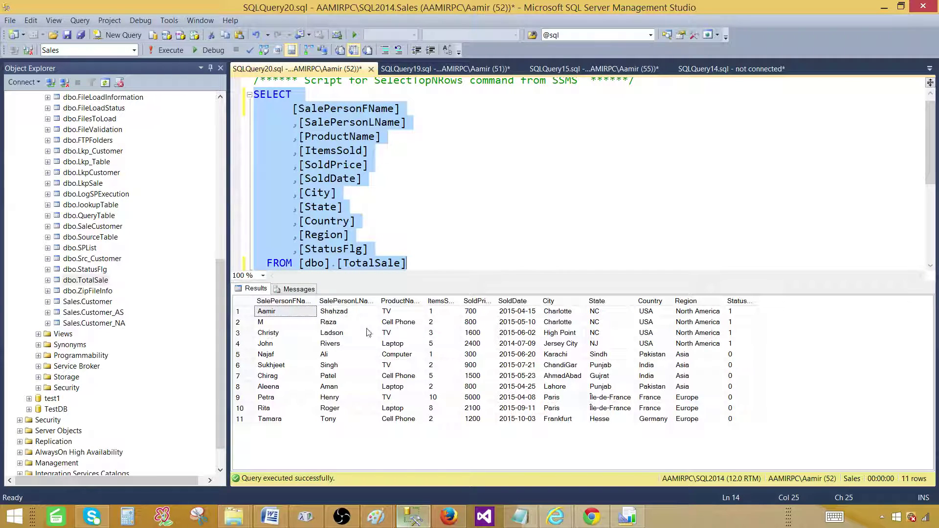
click(246, 302)
click(246, 301)
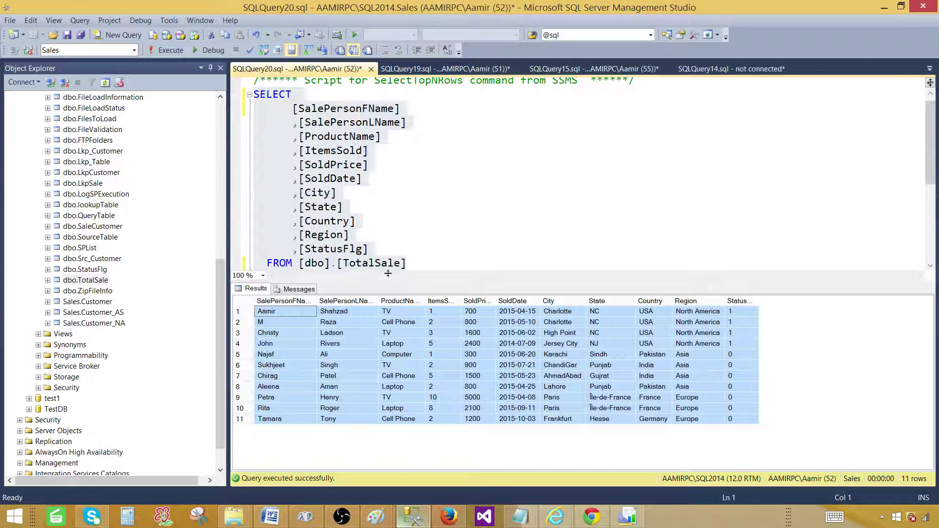
Switch to Report Builder and start adding a new data source to the Sale Report
click(636, 511)
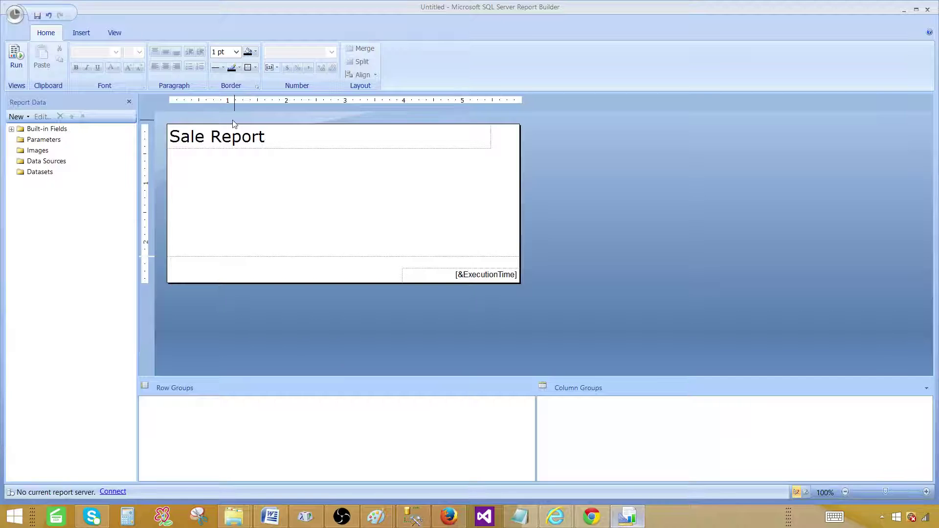
click(39, 162)
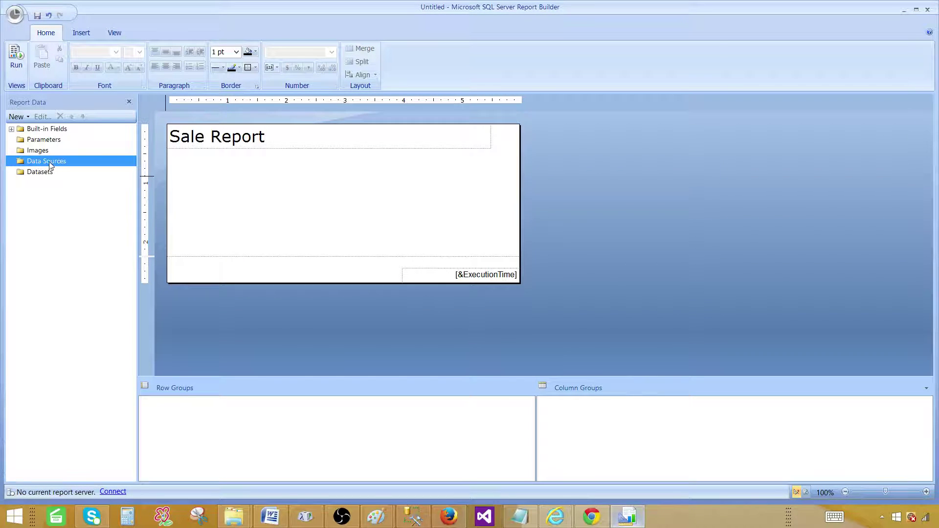
right_click(58, 165)
click(87, 166)
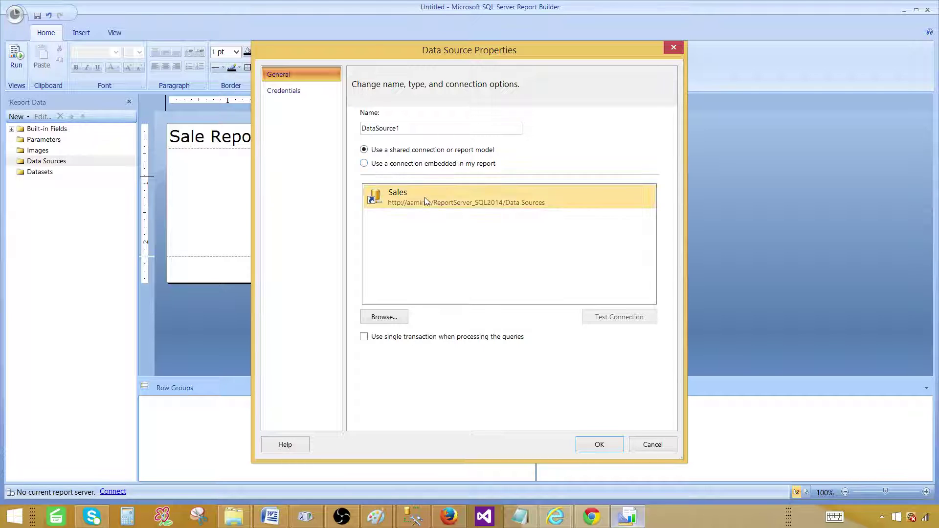
click(410, 202)
click(386, 317)
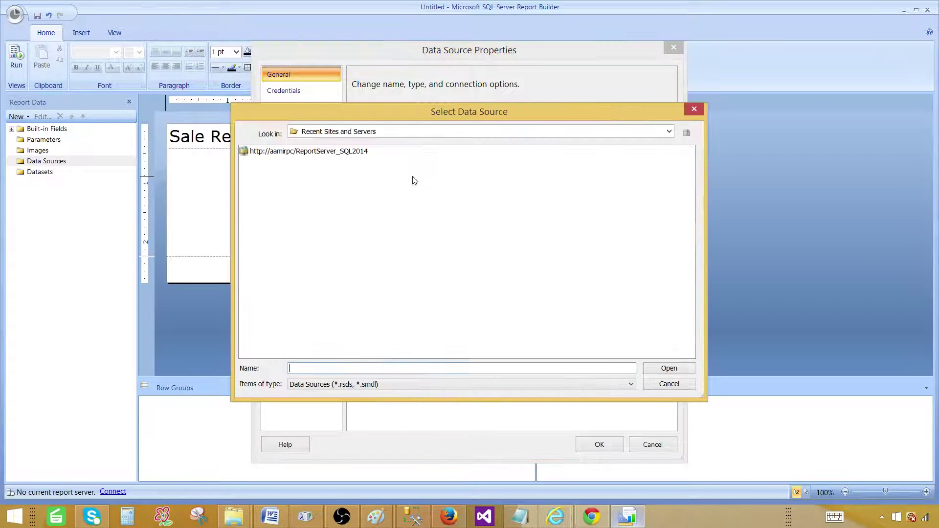
click(312, 156)
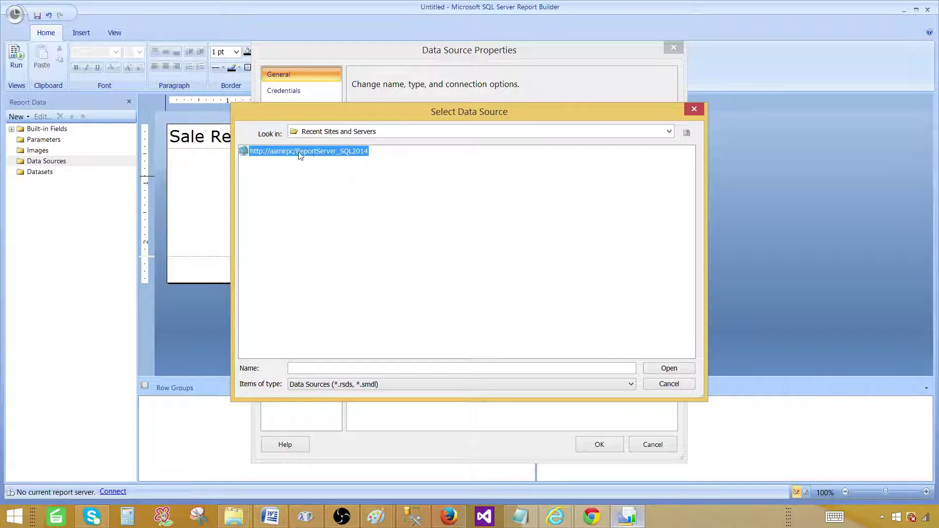
double_click(329, 161)
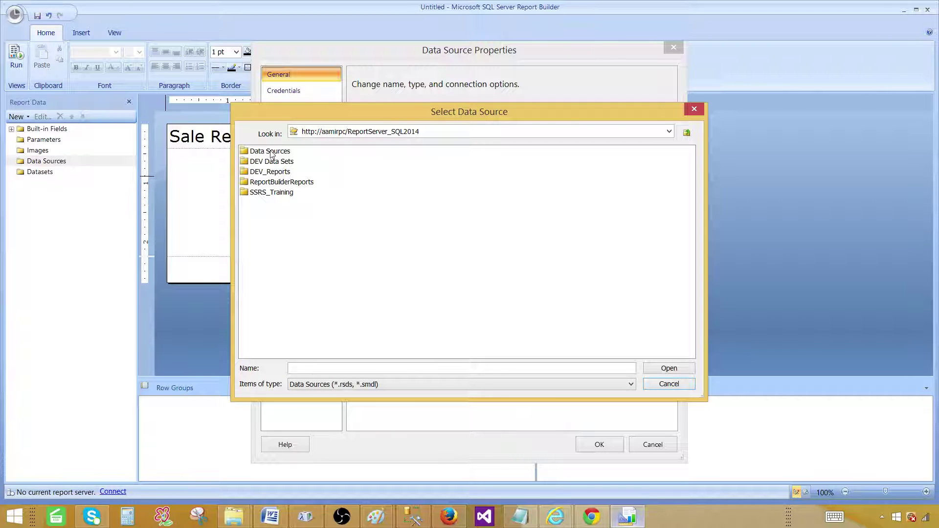
click(272, 152)
double_click(271, 154)
click(257, 152)
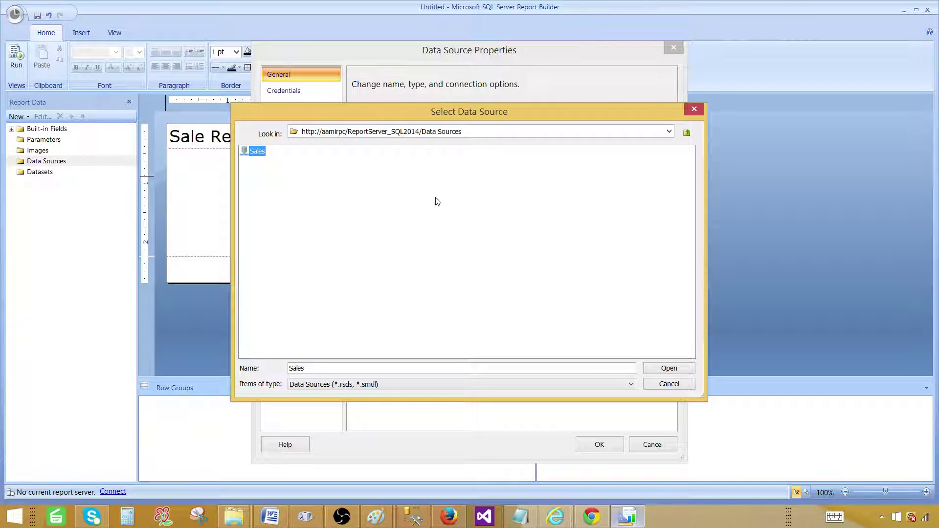
click(664, 370)
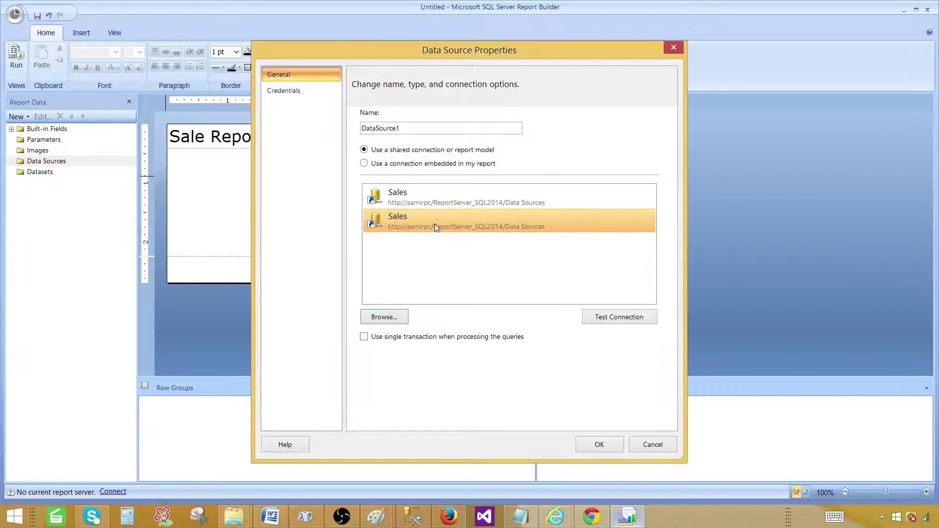
Select the first shared Sales connection and name the data source DSET_Sales
click(449, 196)
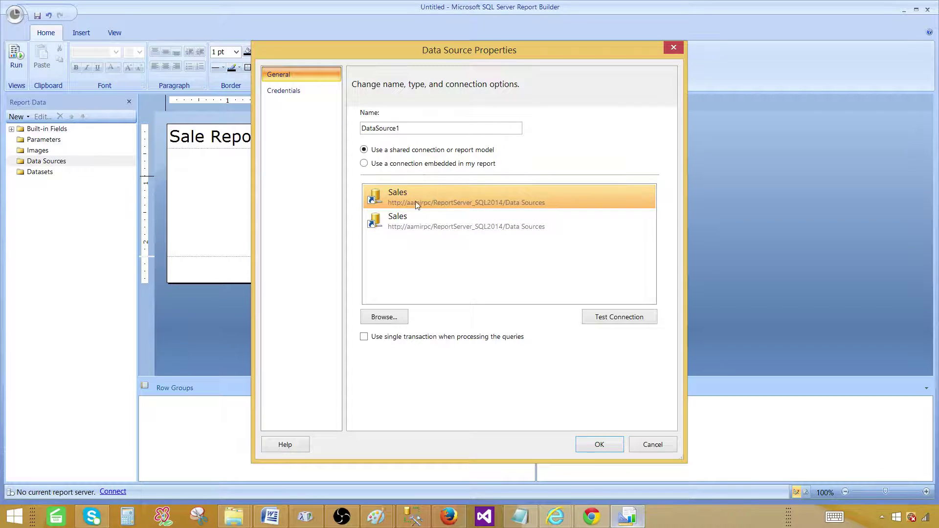
click(403, 223)
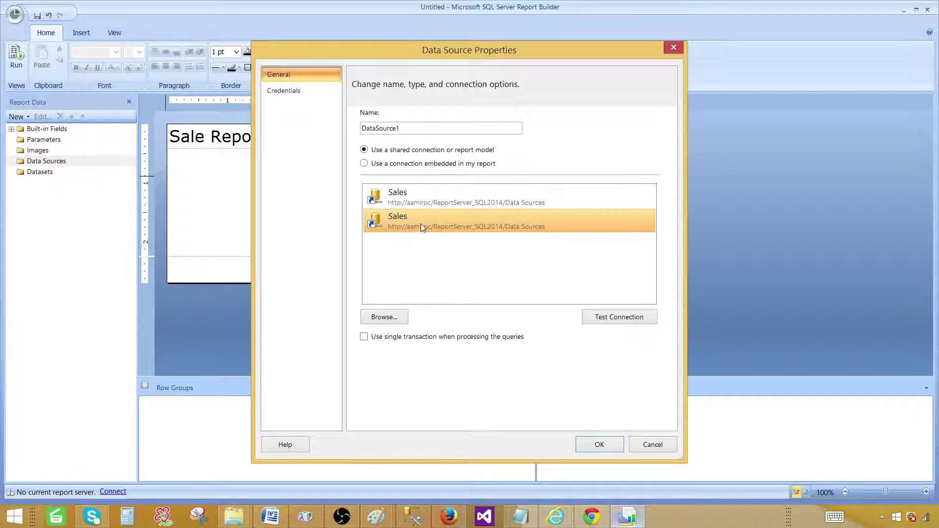
click(442, 204)
drag(401, 128, 355, 131)
text(DSET_Sales)
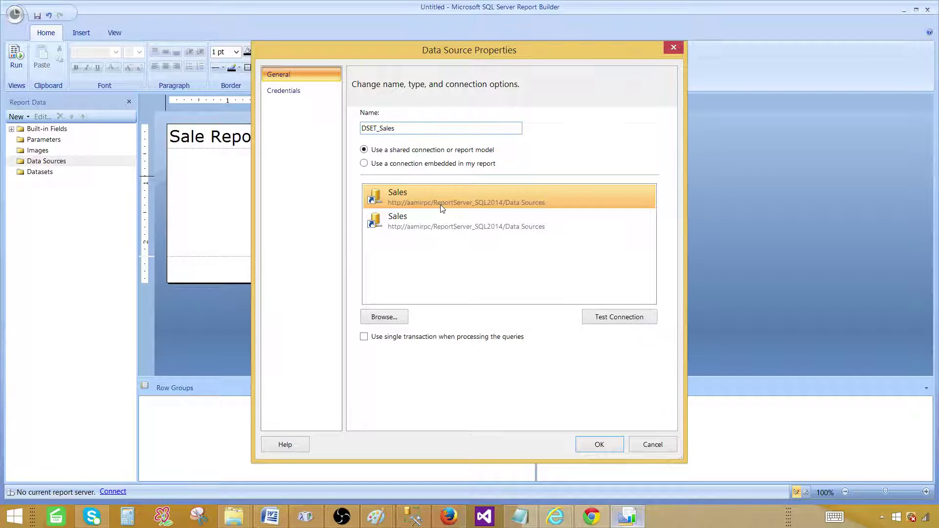
Examine the connection types and connection builder offered for an embedded connection, and return to the shared connection
click(404, 165)
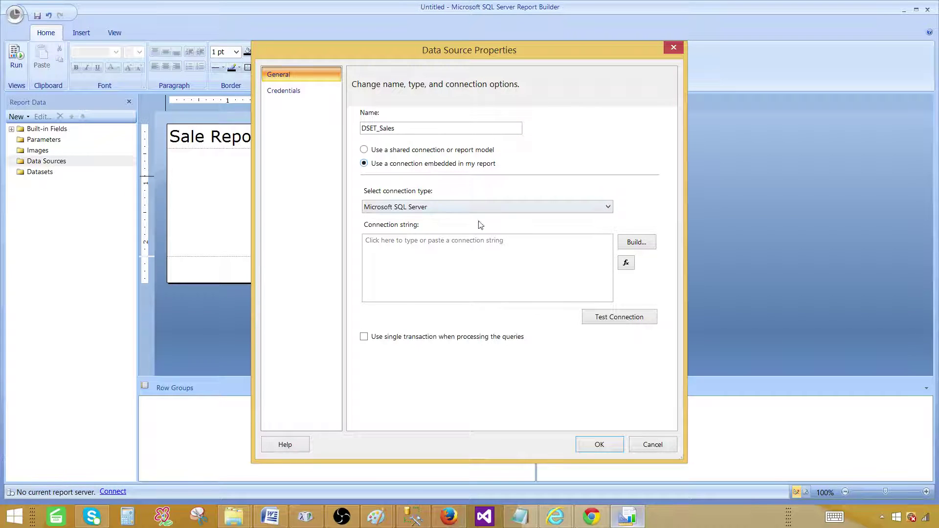
click(410, 204)
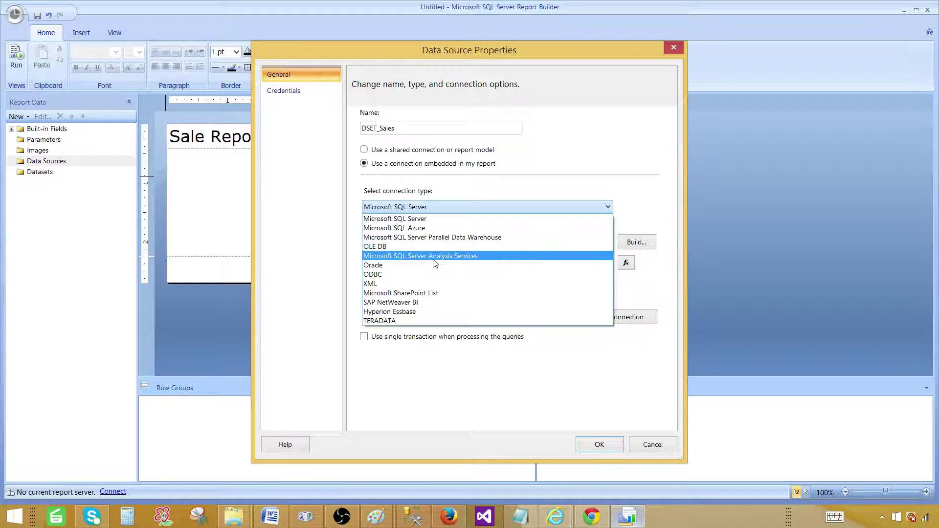
click(457, 193)
click(636, 243)
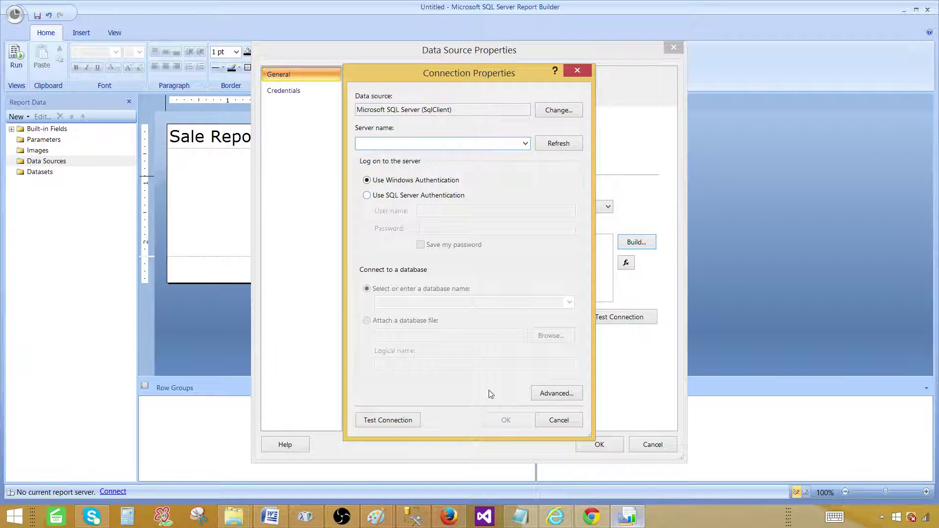
click(556, 420)
click(406, 151)
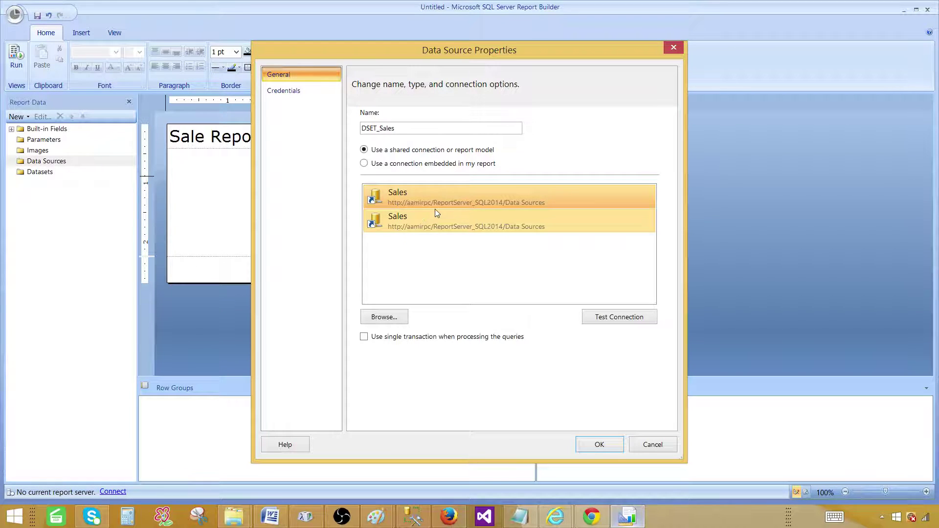
Save the new data source and check its shared Sales connection in the data source properties
click(588, 446)
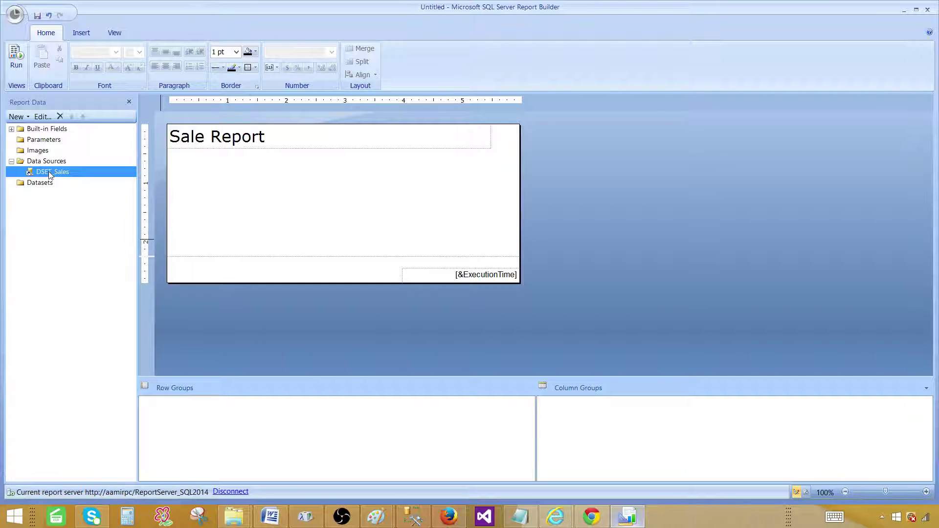
double_click(51, 175)
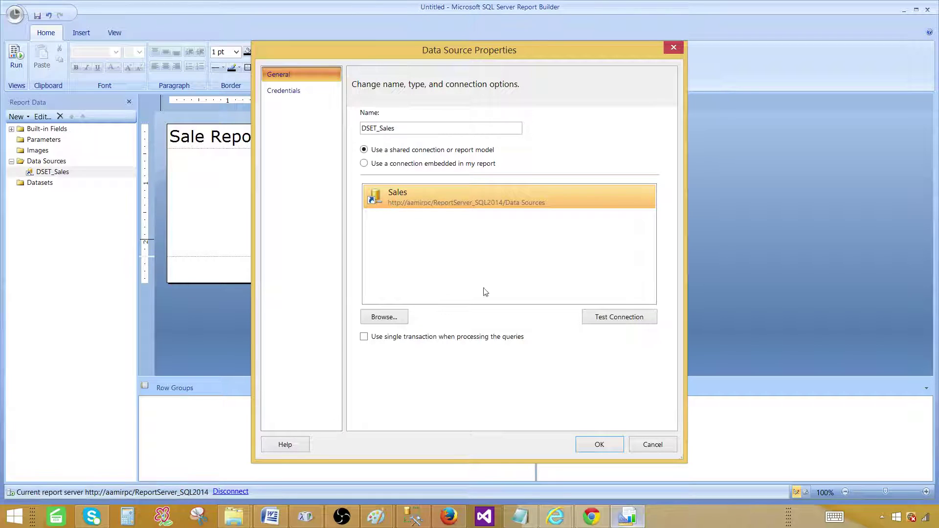
click(598, 443)
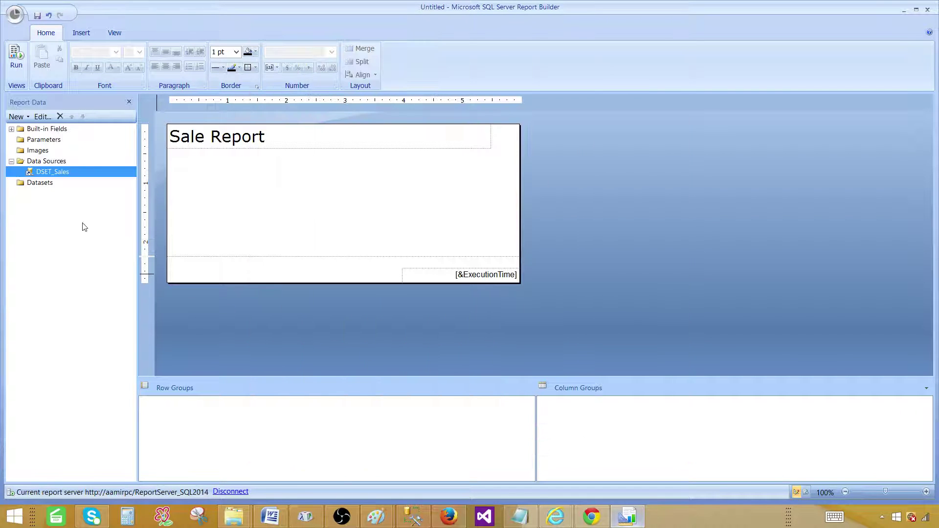
double_click(51, 173)
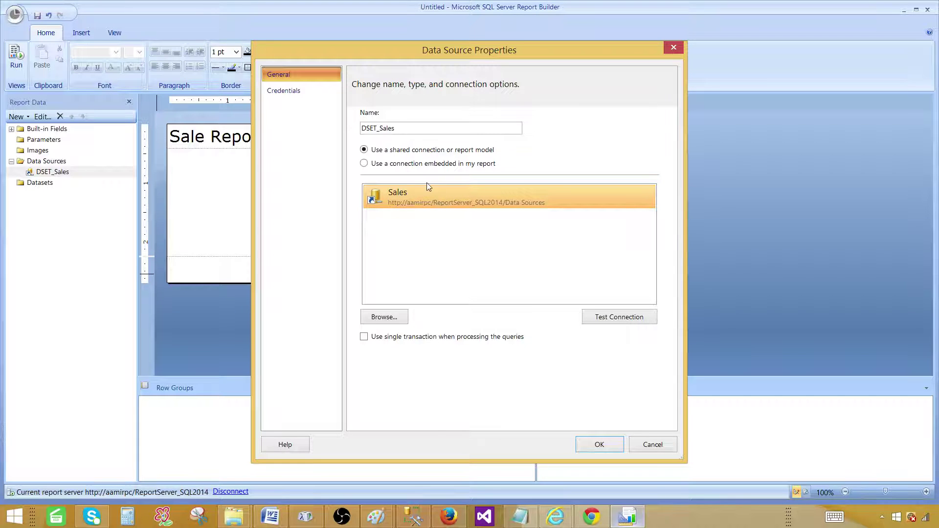
click(598, 444)
click(41, 185)
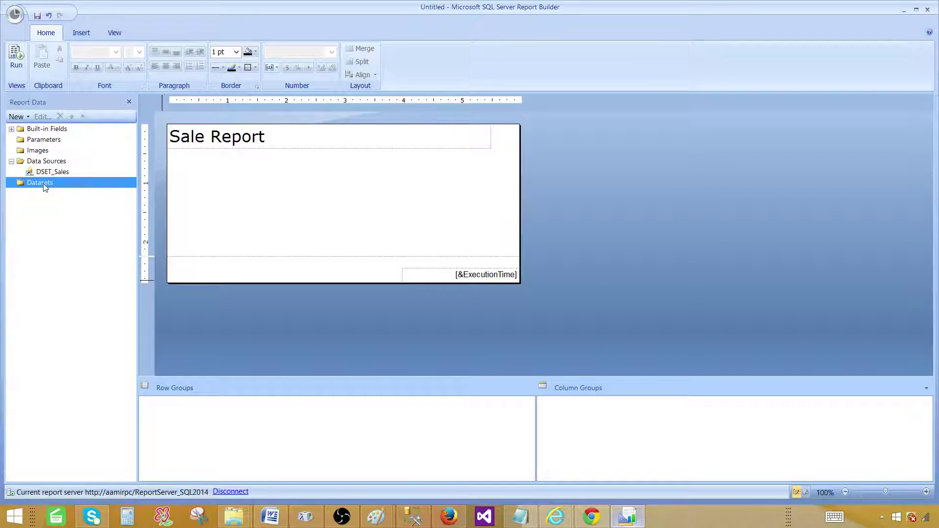
right_click(43, 186)
click(60, 186)
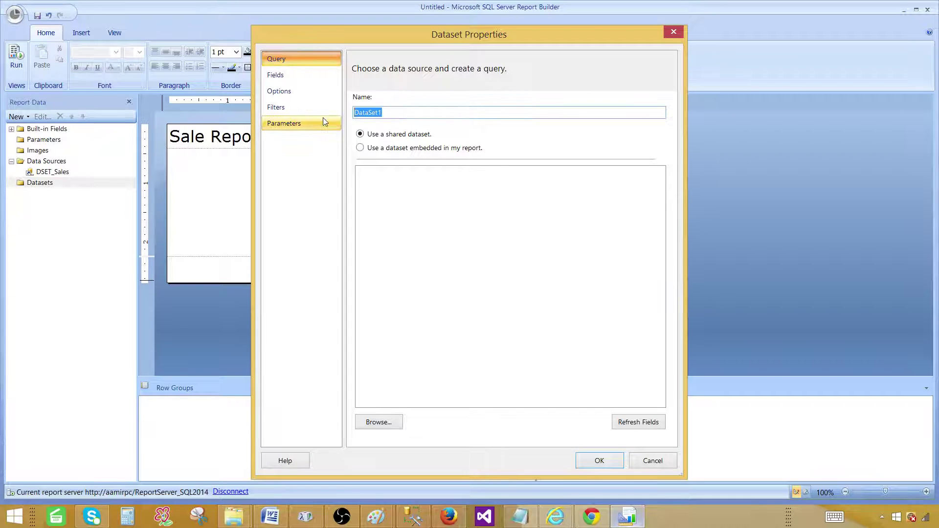
text(DSET_Sales)
click(595, 465)
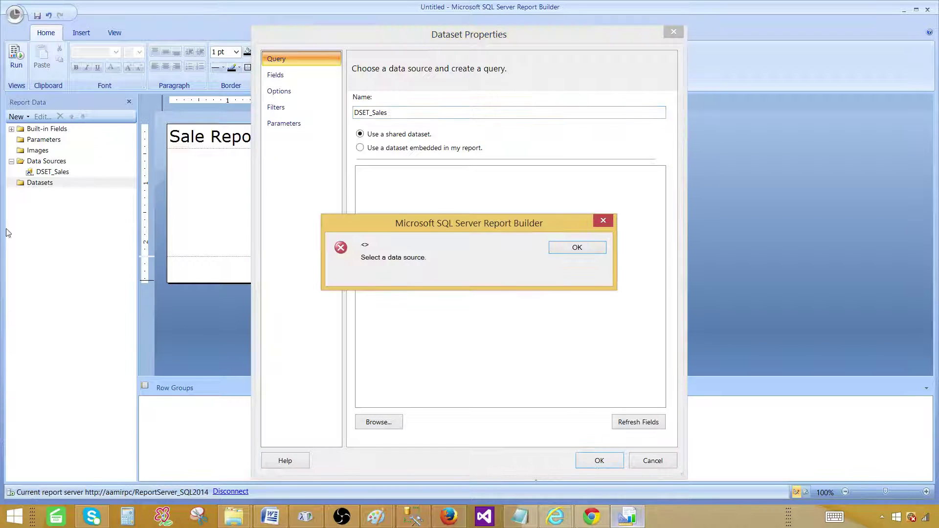
click(579, 249)
click(664, 463)
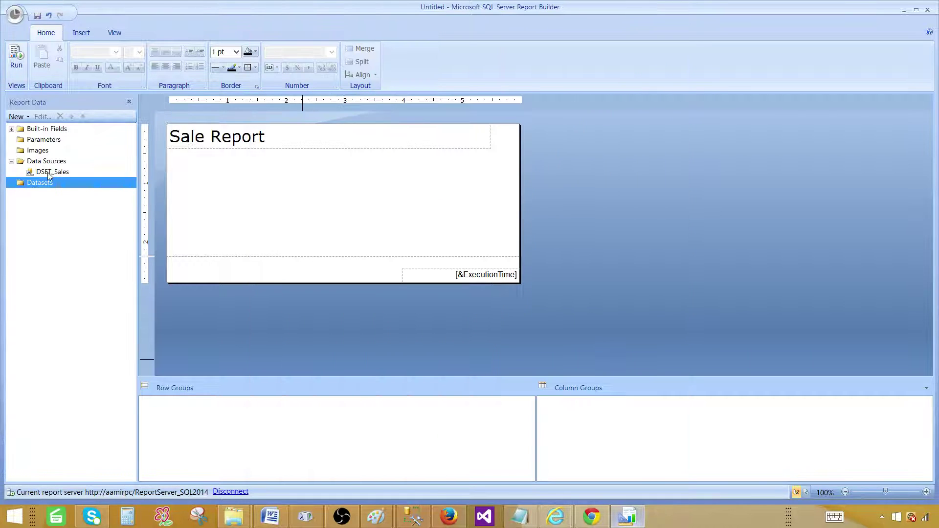
Rename the DSET_Sales data source to DS_Sales
click(51, 172)
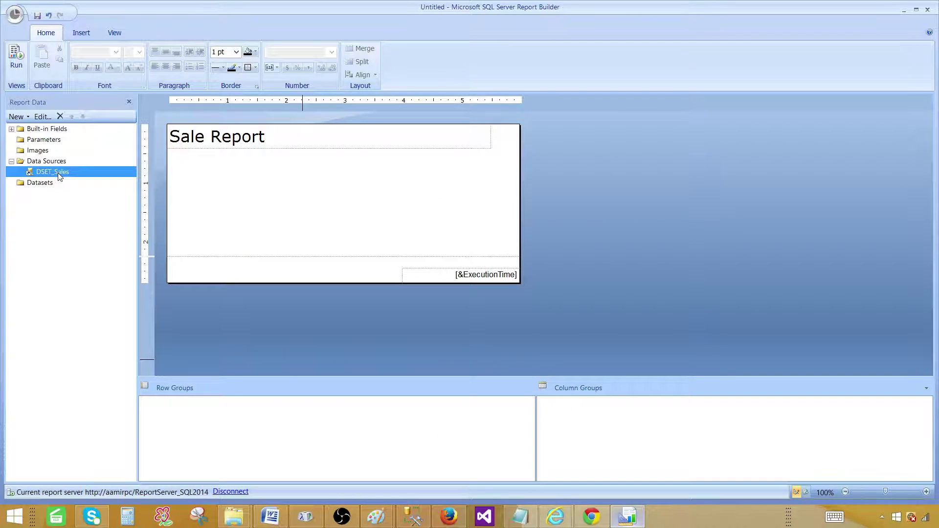
right_click(59, 173)
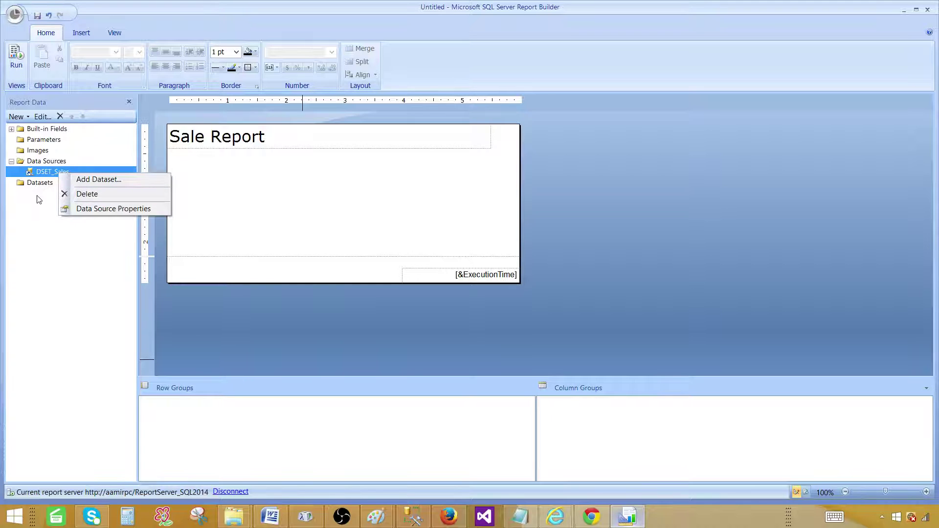
double_click(46, 174)
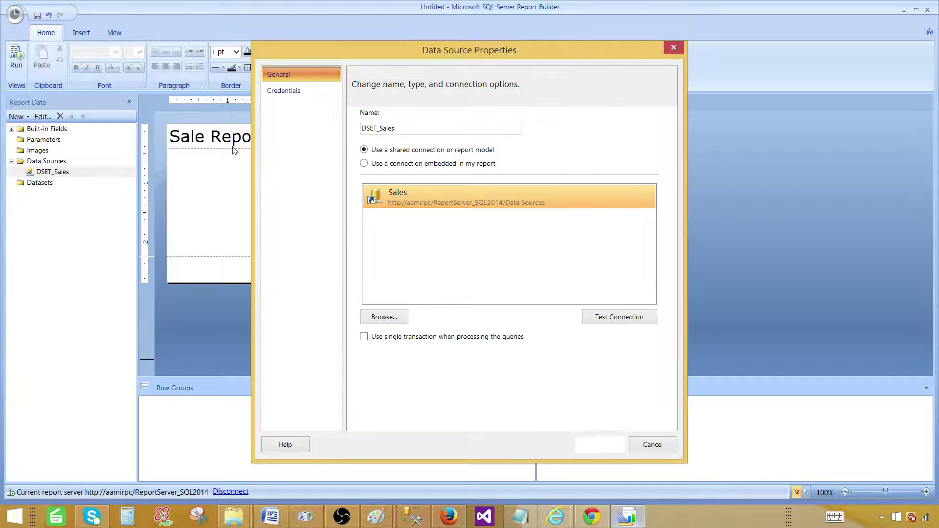
click(377, 129)
key(BackSpace)
key(BackSpace)
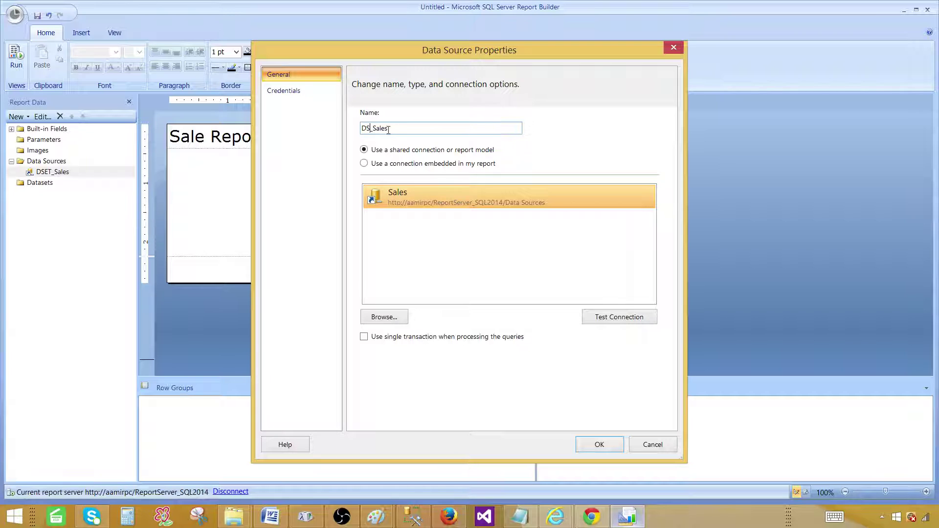
click(590, 447)
Add a dataset named DSET_Sales and set it to be embedded in the report
click(39, 183)
right_click(45, 183)
click(59, 192)
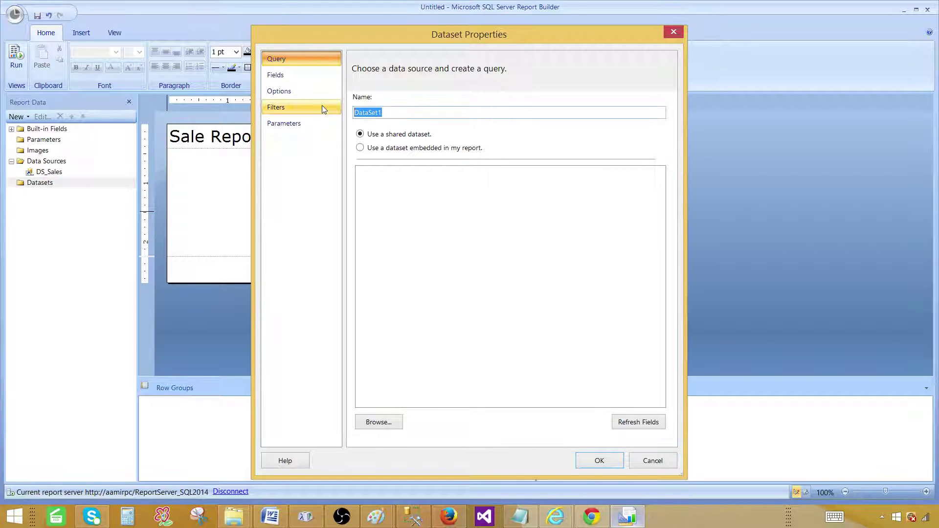
text(DSET_Sales)
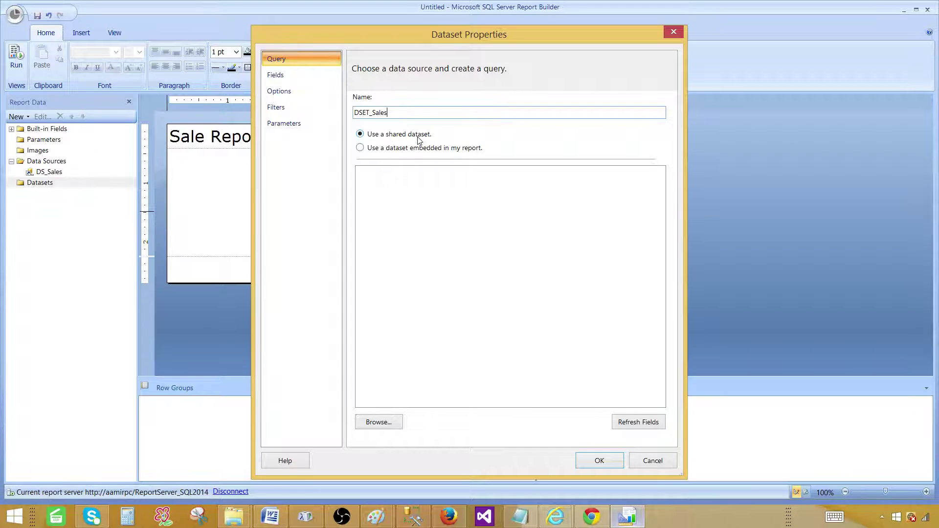
click(376, 425)
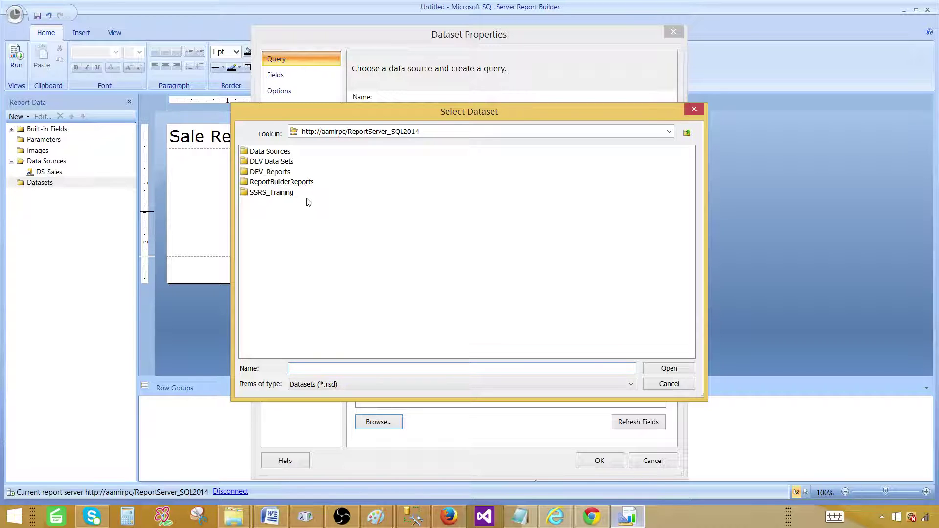
click(669, 384)
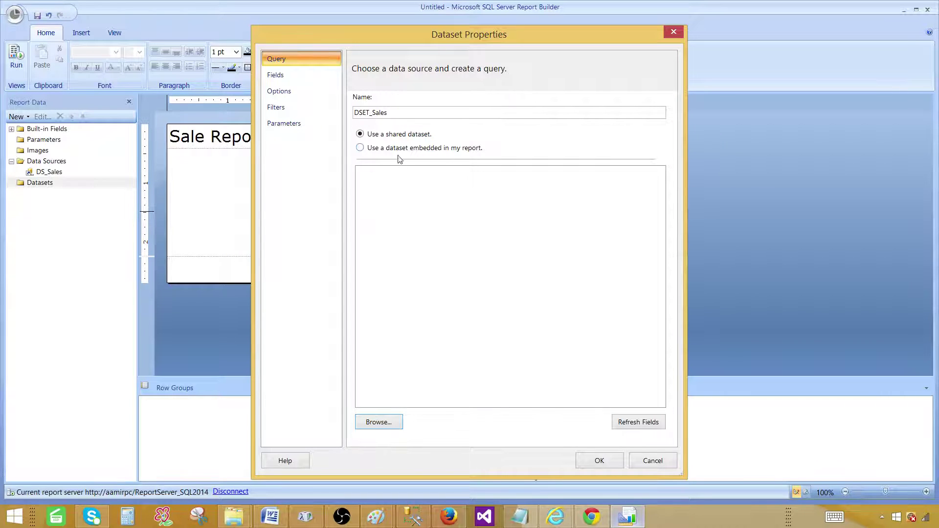
click(360, 148)
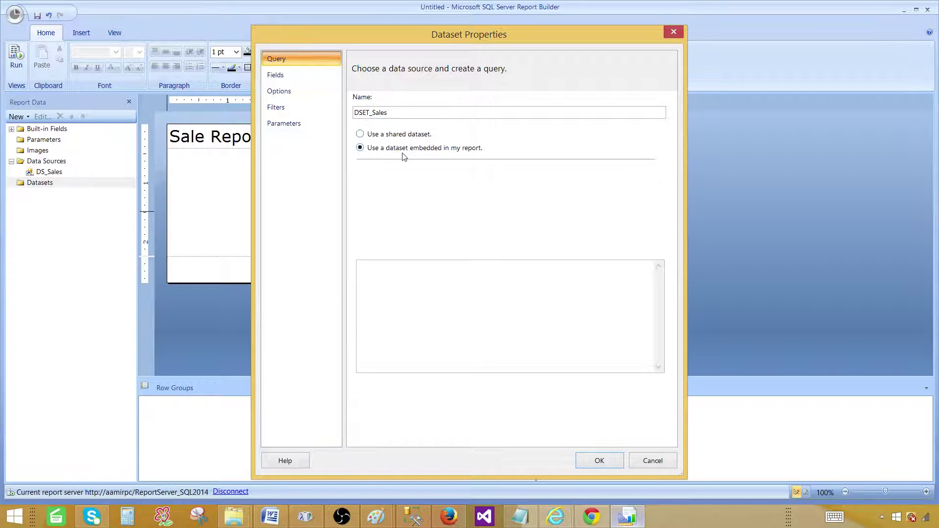
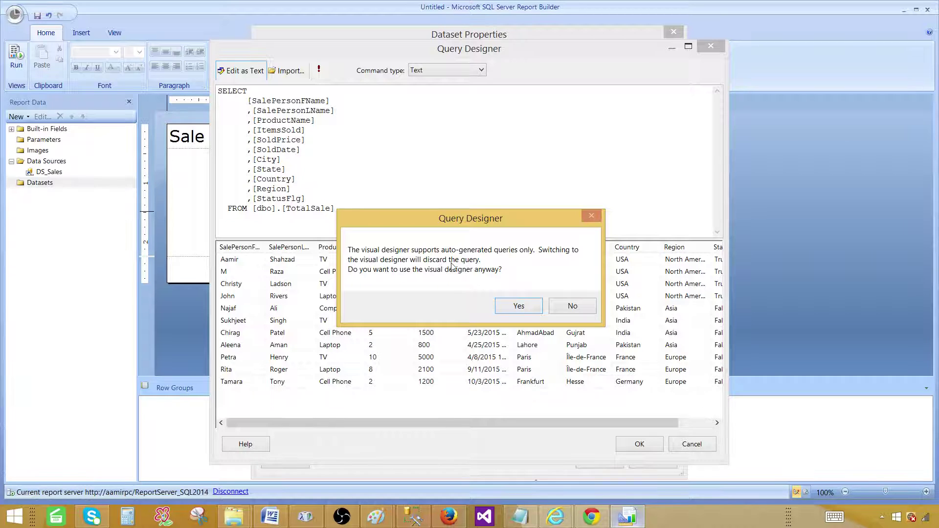
Switch the query to the visual designer, discarding the text query, and expand the fields of the dbo table TotalSale
click(518, 306)
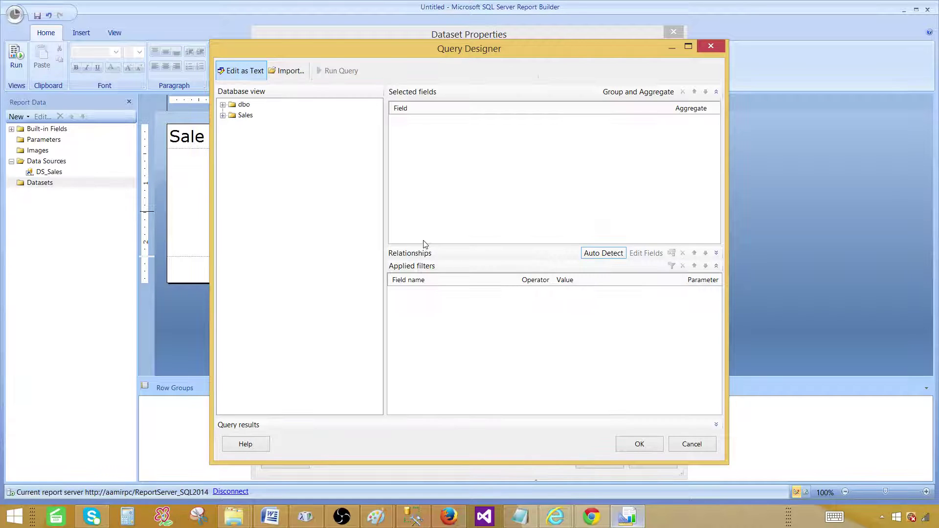
click(223, 105)
click(232, 116)
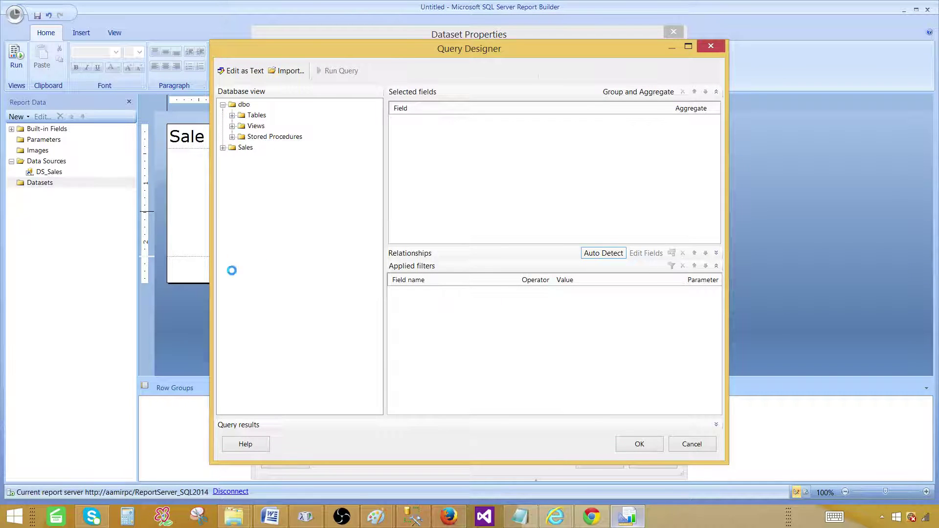
scroll(348, 311, down, 4)
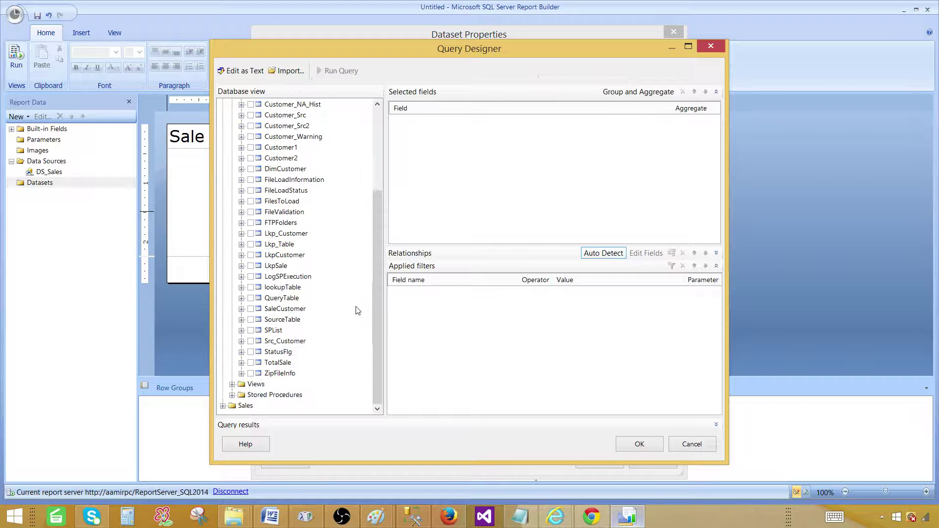
click(267, 366)
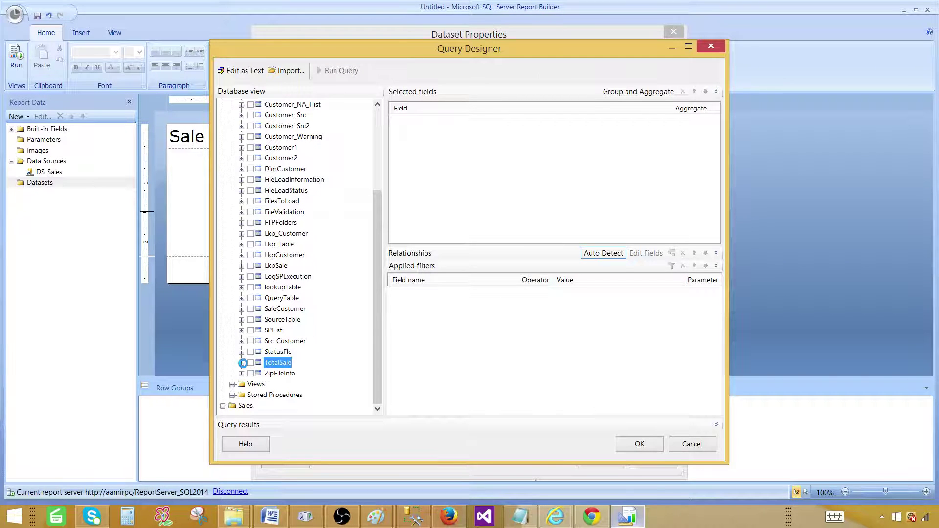
click(241, 362)
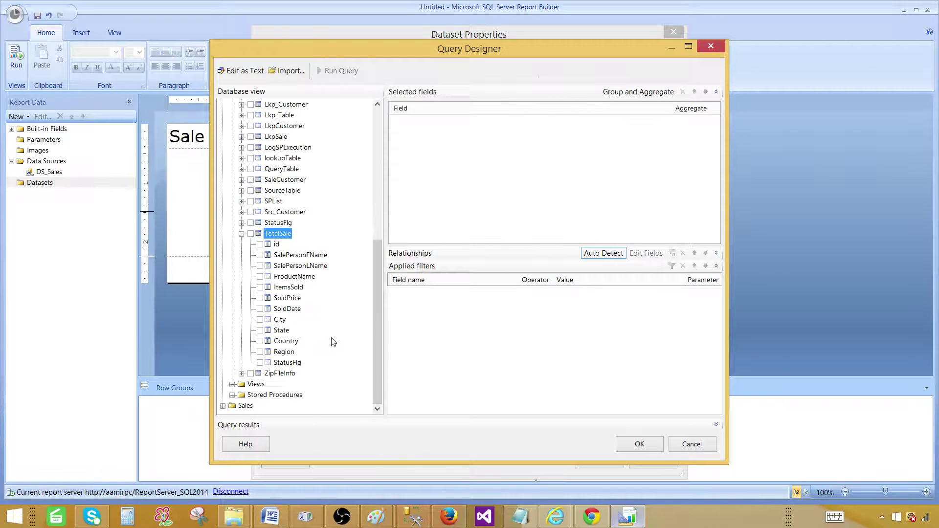
Add the TotalSale fields SalePersonFName, SalePersonLName, ProductName, ItemsSold, SoldPrice, SoldDate, City and State to the query
click(260, 255)
click(260, 265)
click(260, 276)
click(260, 287)
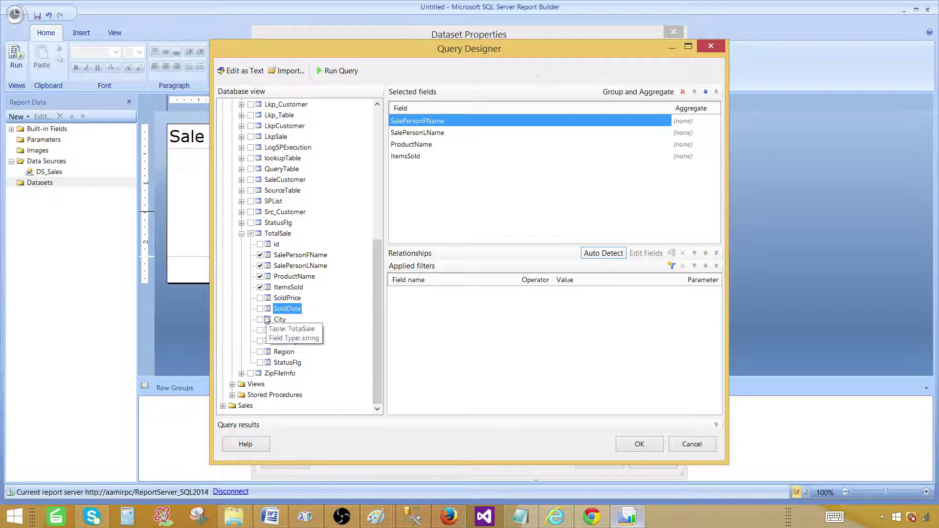
click(260, 297)
click(260, 309)
click(260, 319)
click(260, 330)
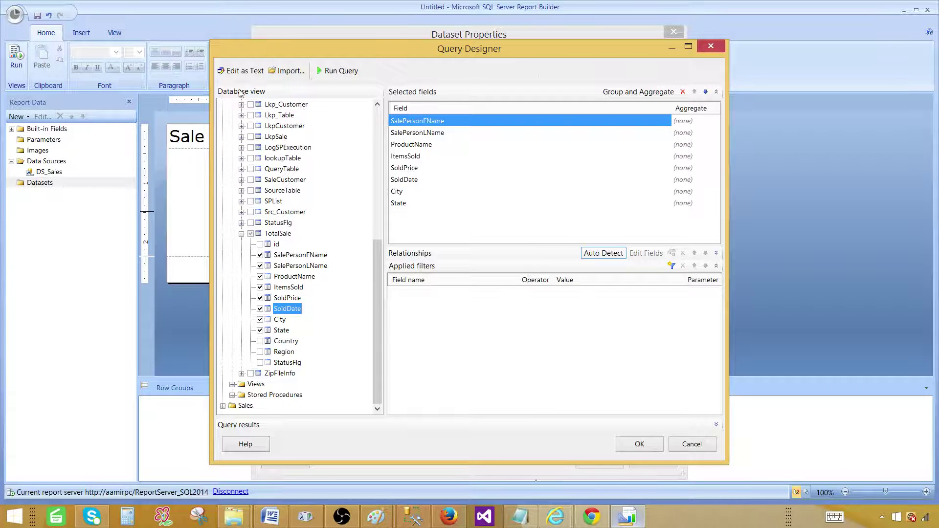
Show the generated query as text and replace it with the pasted SELECT from [dbo].[TotalSale] that includes Country, Region and StatusFlg
click(239, 70)
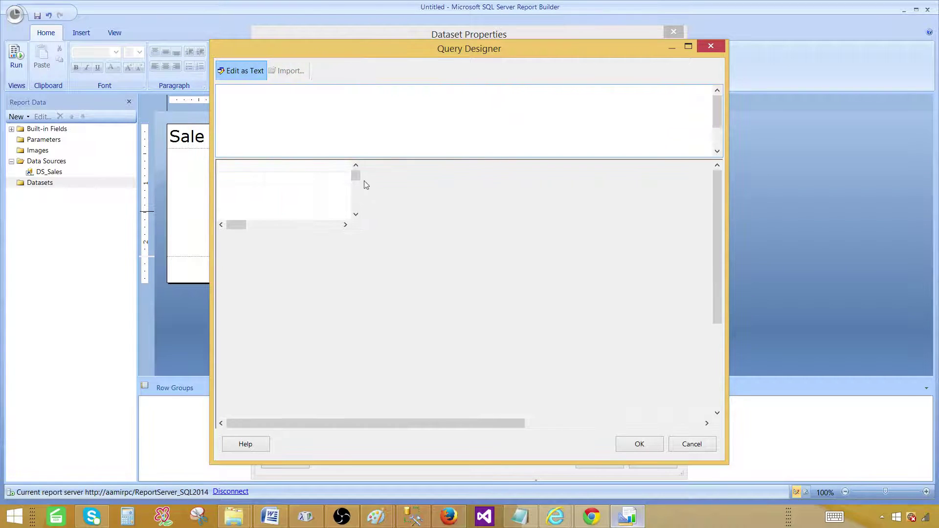
drag(348, 158, 357, 289)
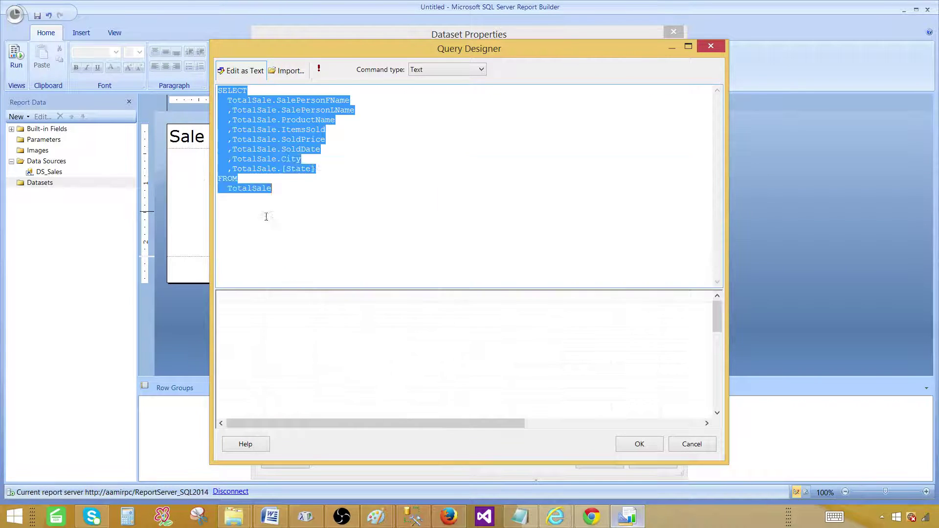
click(353, 176)
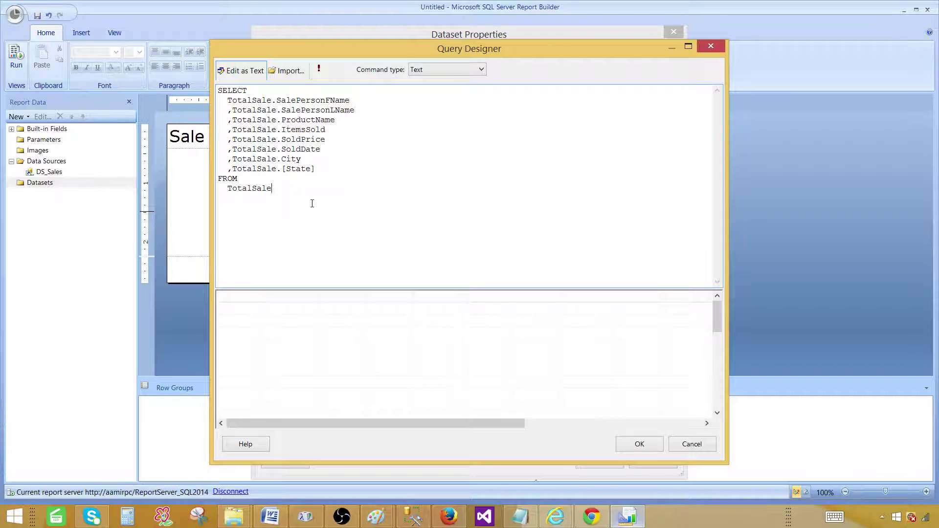
drag(312, 203, 215, 77)
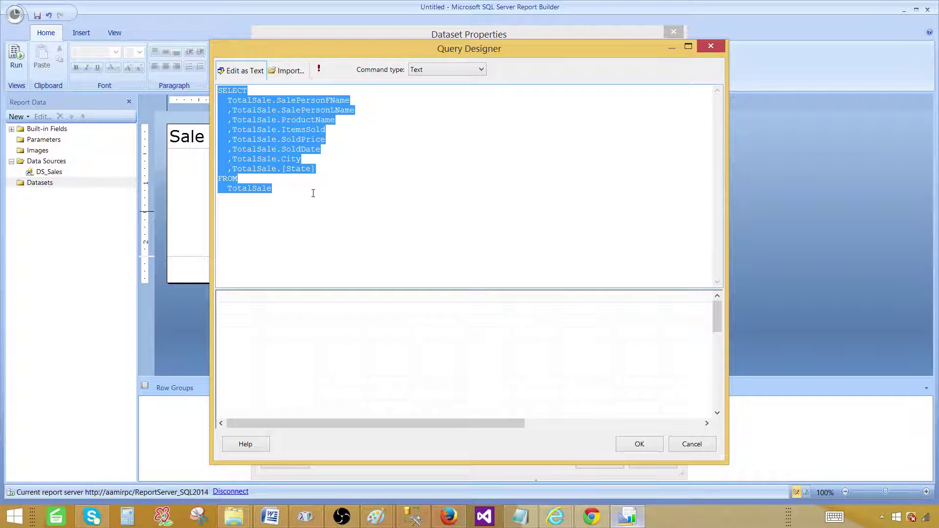
key(ctrl+v)
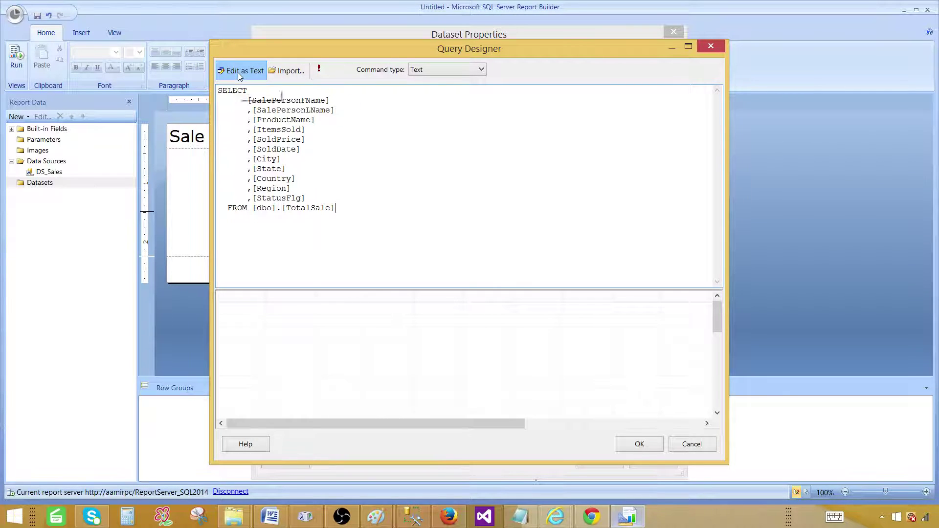
Decline the switch back to the visual designer, accept the text query and save the DSET_Sales dataset
click(237, 72)
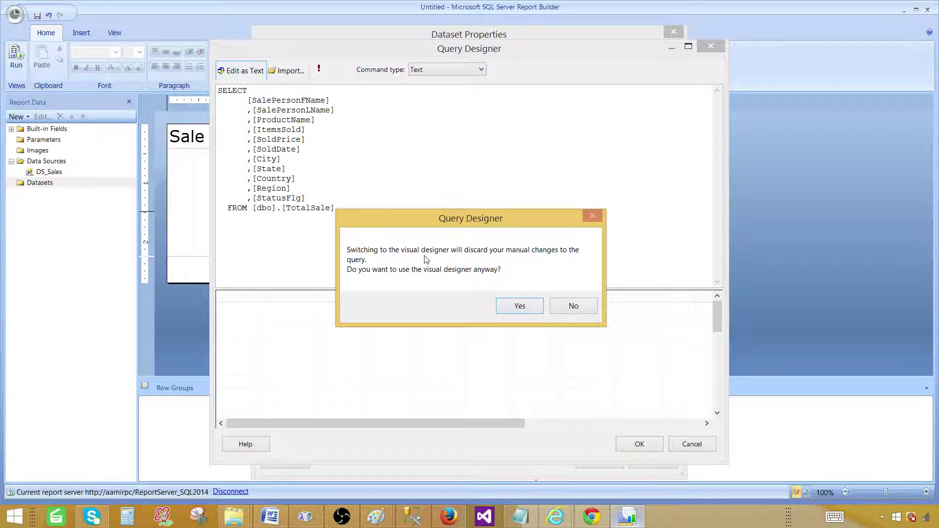
click(567, 305)
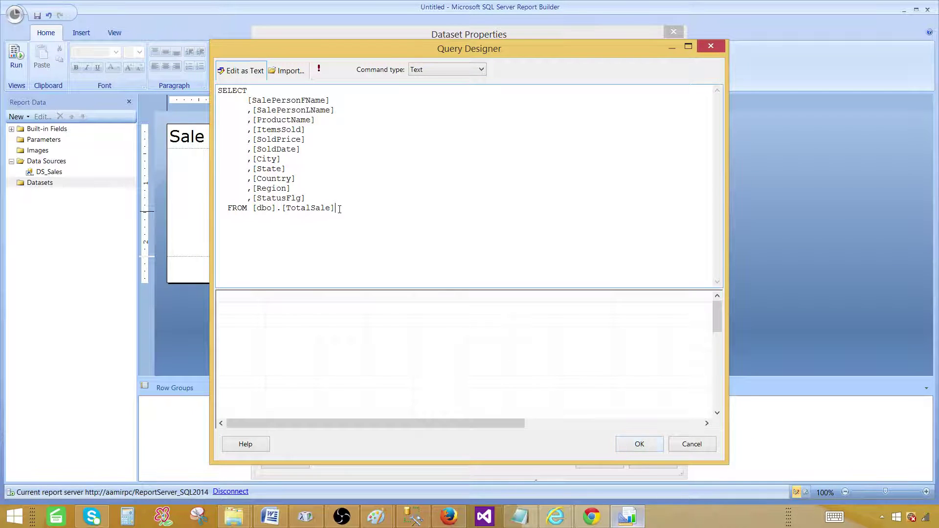
drag(340, 210, 218, 98)
click(629, 445)
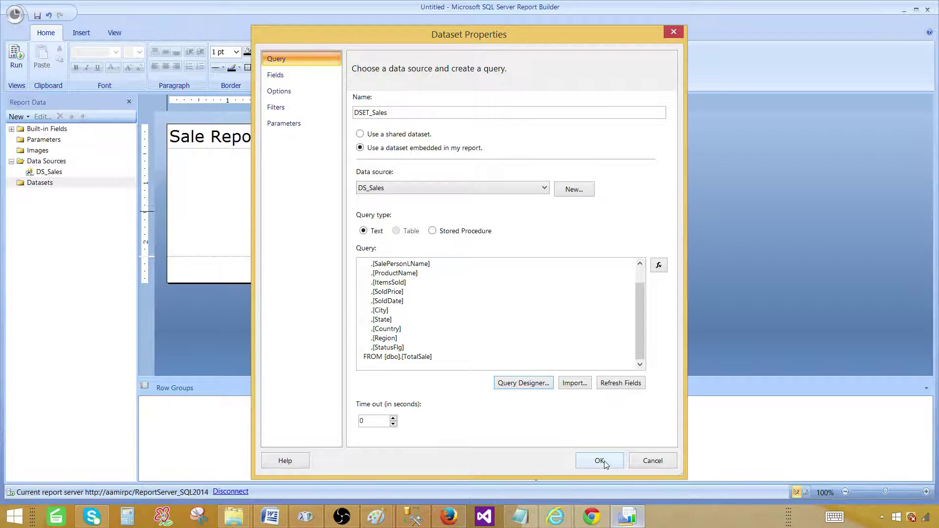
click(600, 460)
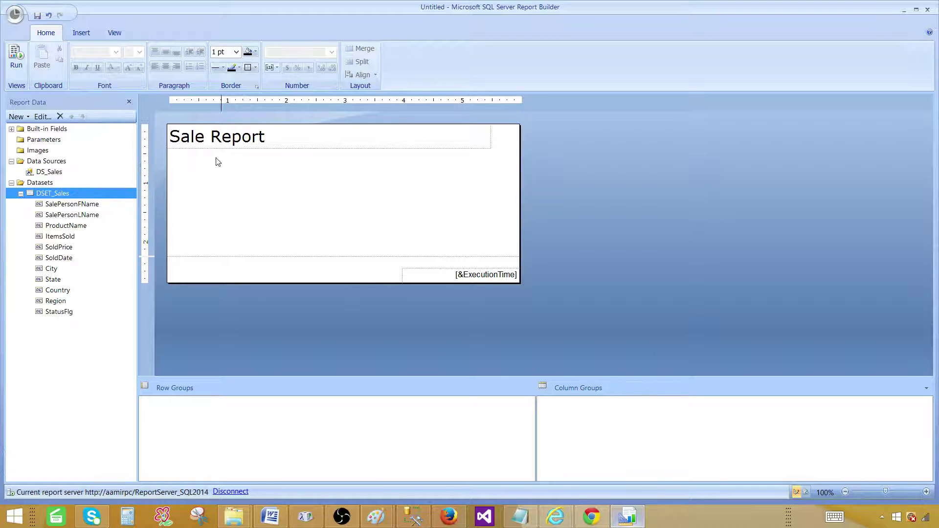
Insert a table into the report body and align it with the left edge below the Sale Report title
click(82, 33)
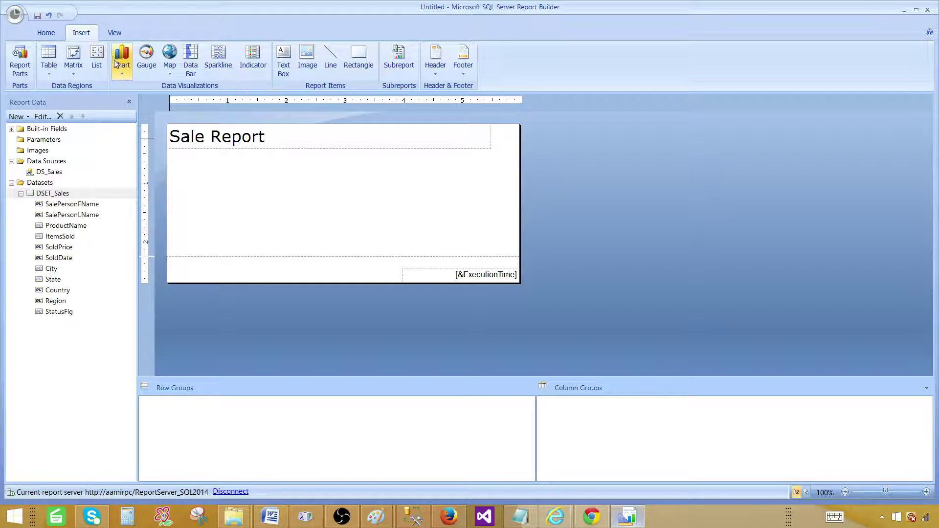
right_click(272, 174)
mouse_move(310, 215)
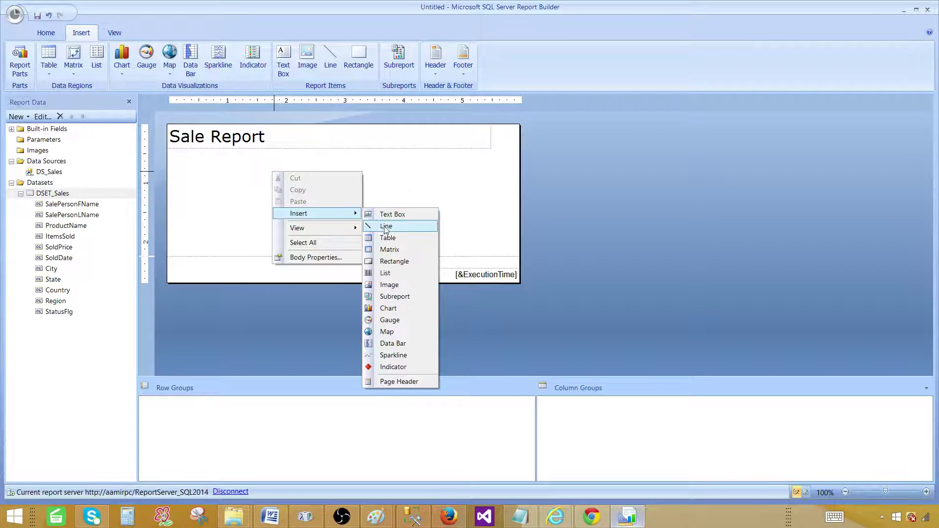
click(389, 242)
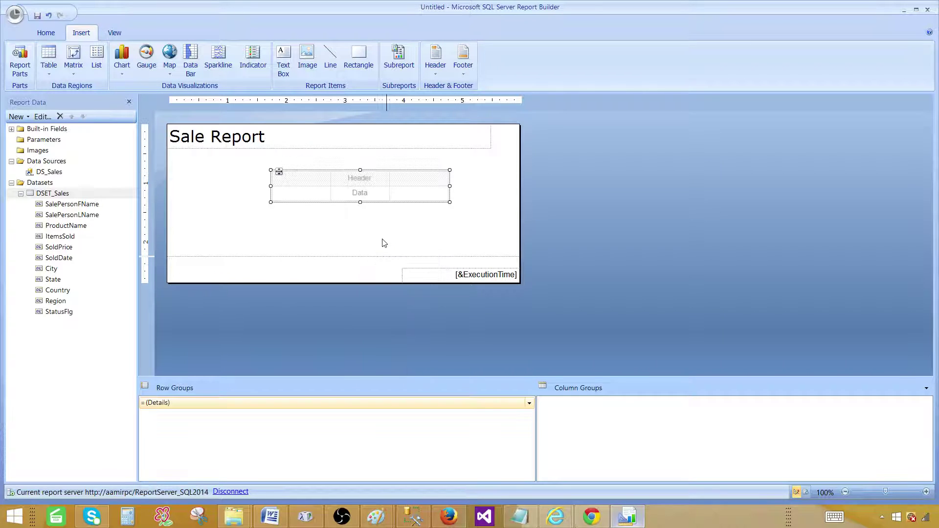
drag(275, 172, 175, 162)
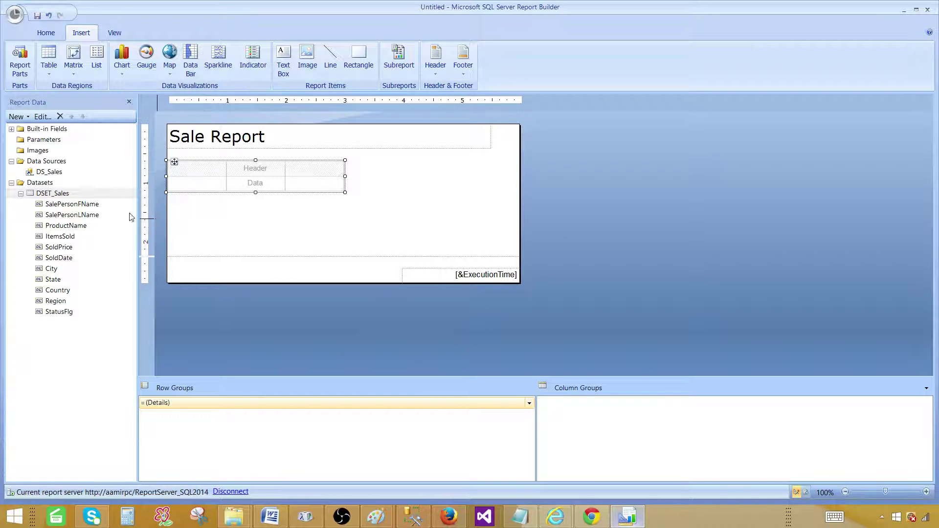
Fill the table's data cells with the SalePersonFName, SalePersonLName, ProductName and City fields
drag(80, 208, 254, 183)
drag(74, 225, 303, 182)
click(386, 169)
click(391, 184)
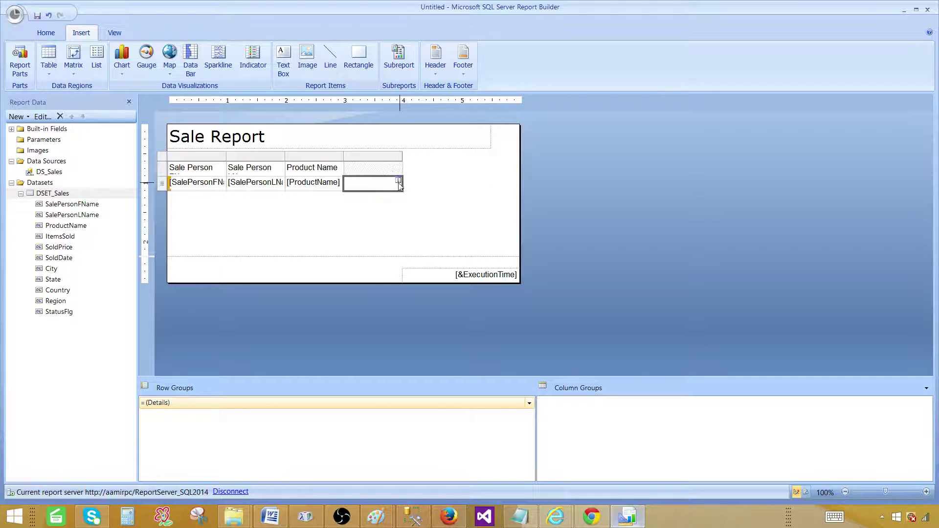
click(398, 180)
click(418, 260)
Insert a column to the right of City for the Country field, and add the Region field as the last column
click(391, 156)
right_click(391, 156)
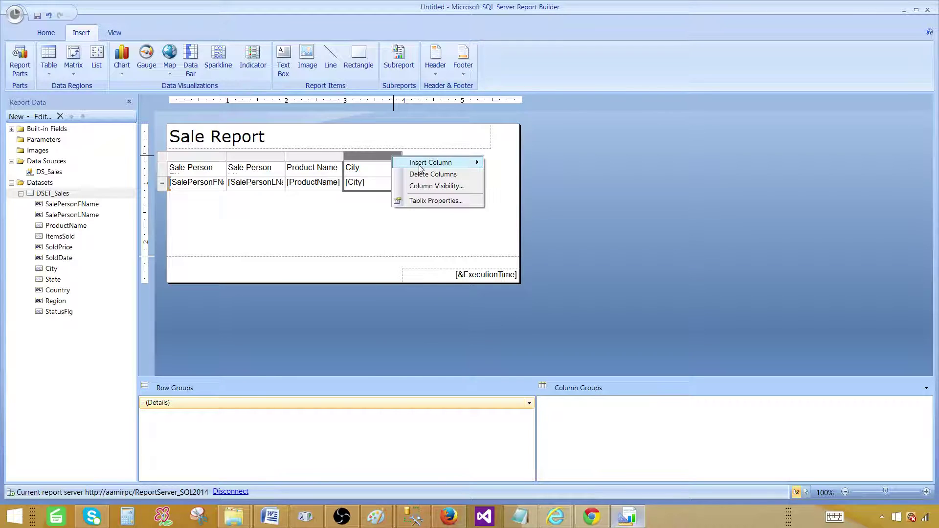
mouse_move(433, 168)
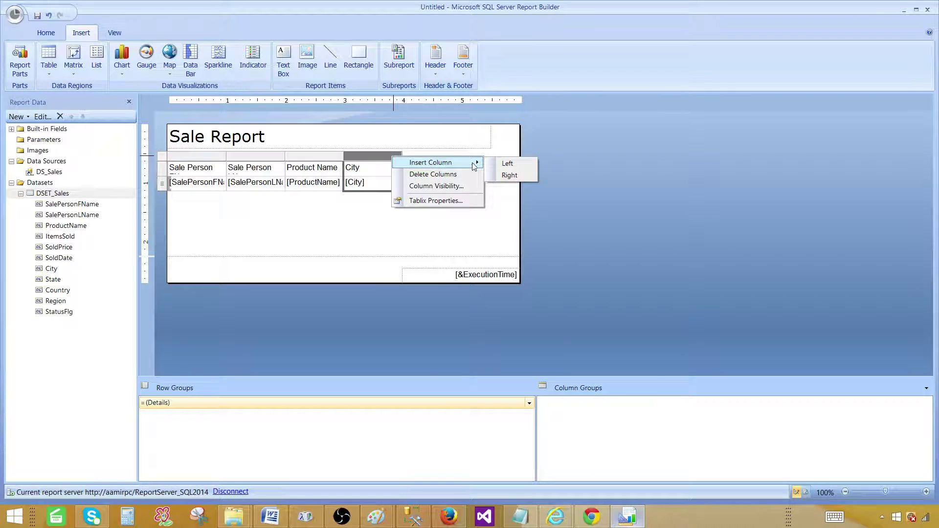
click(509, 175)
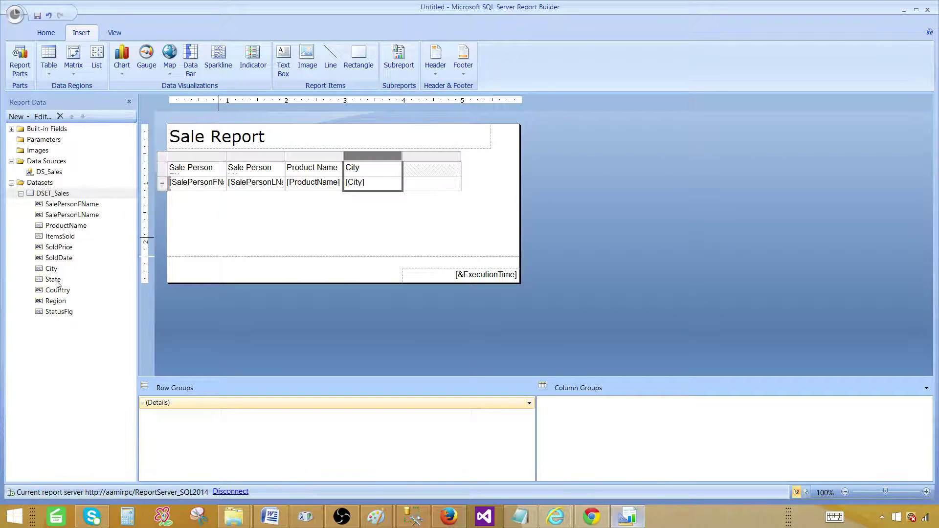
drag(54, 290, 416, 187)
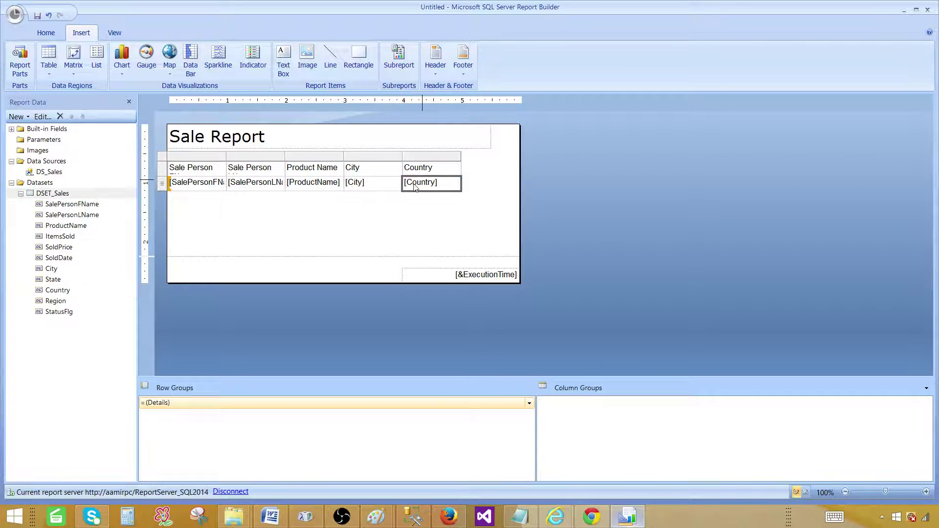
drag(49, 306, 466, 182)
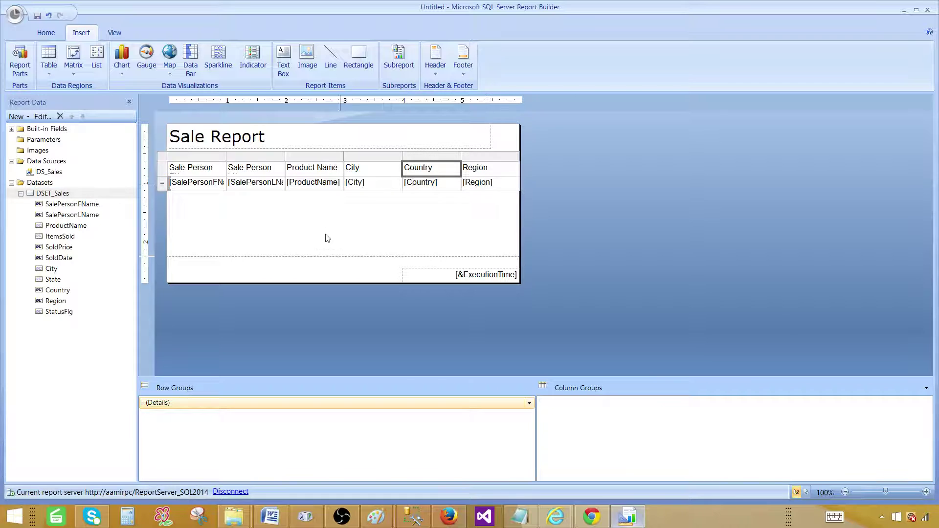
Make the table's header row bold with a font size of 12
click(164, 168)
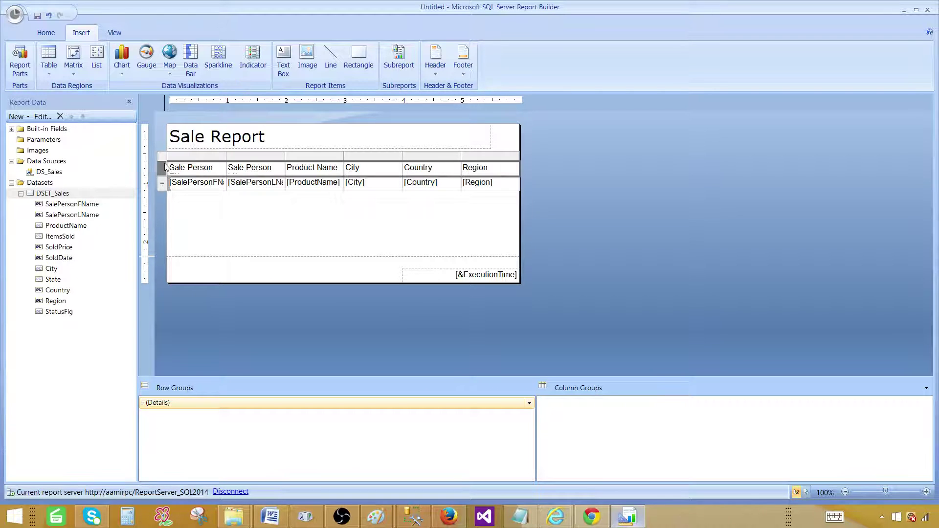
click(45, 33)
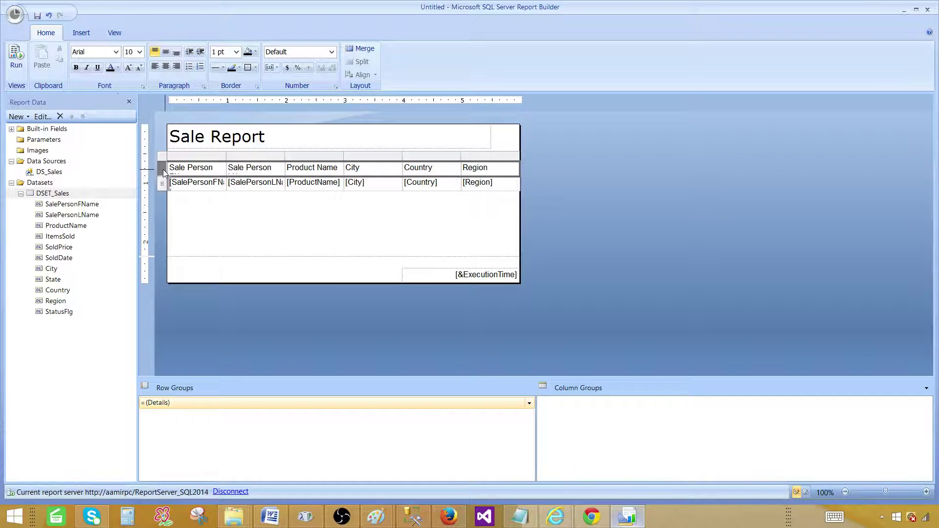
click(76, 68)
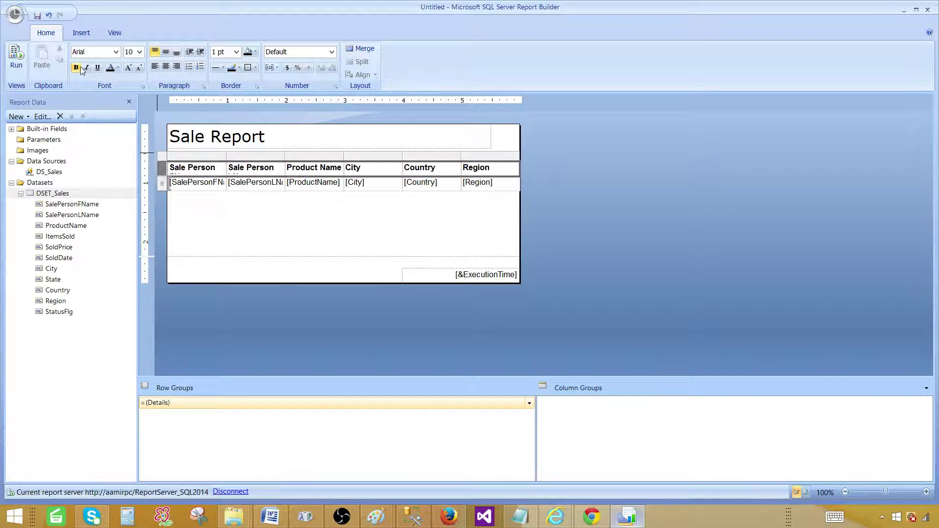
click(139, 52)
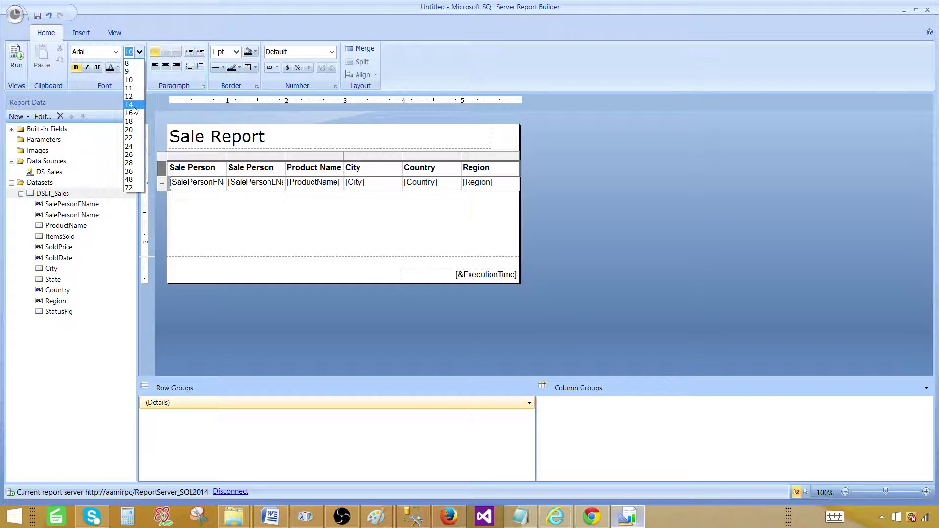
click(129, 97)
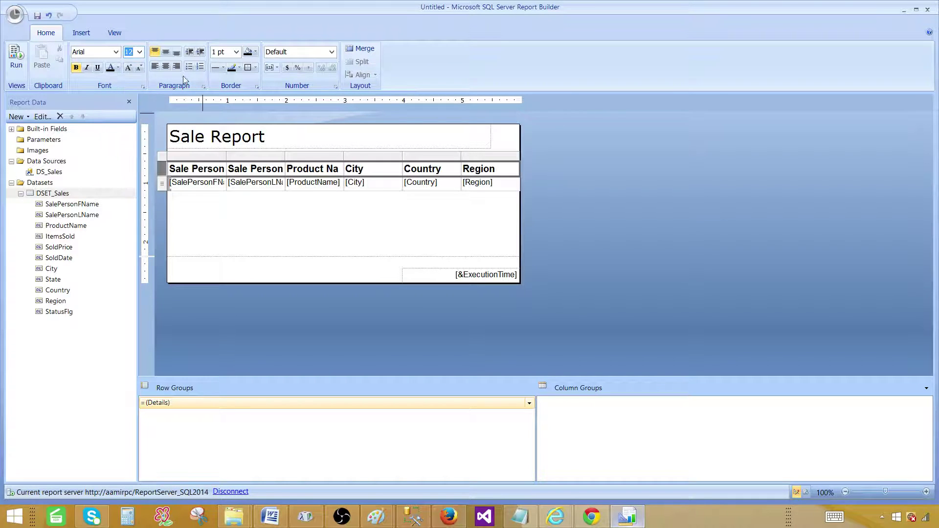
Set the border color of the table's header row to yellow and reselect the whole header row
click(239, 70)
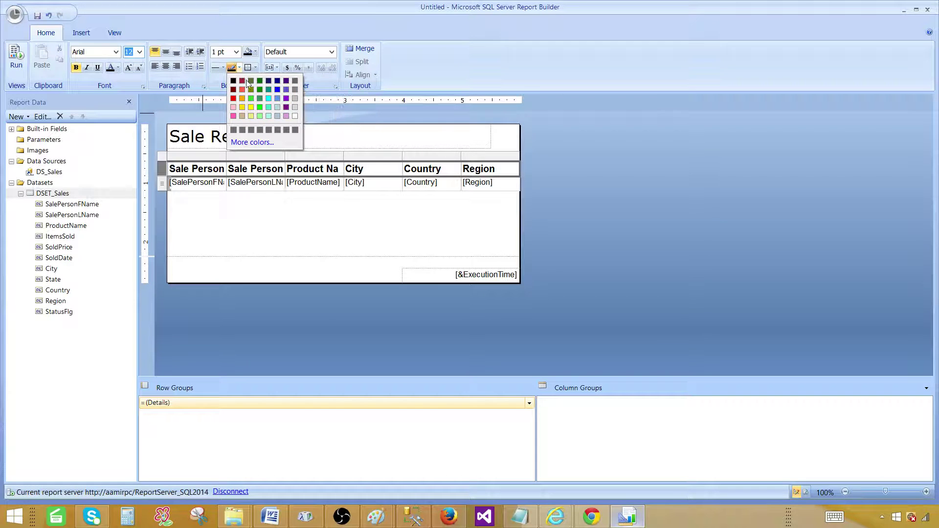
click(245, 111)
click(166, 159)
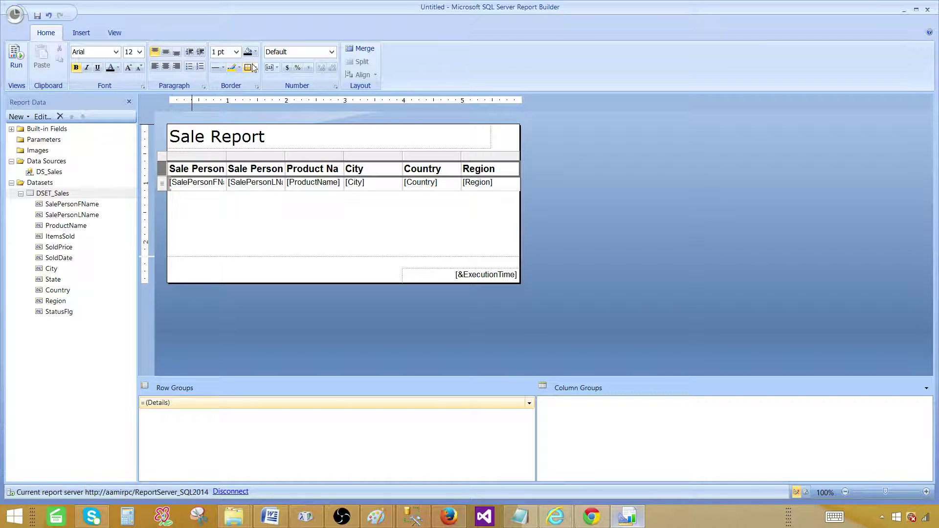
click(186, 168)
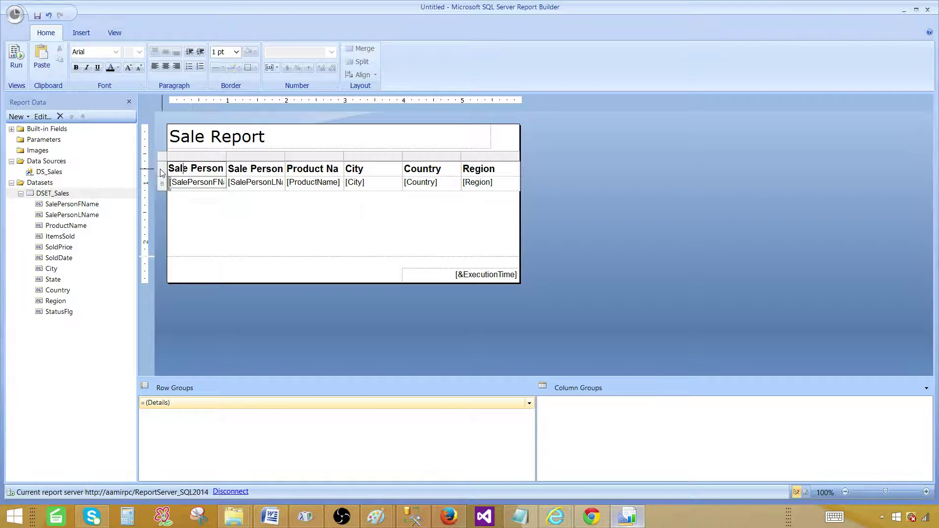
click(161, 168)
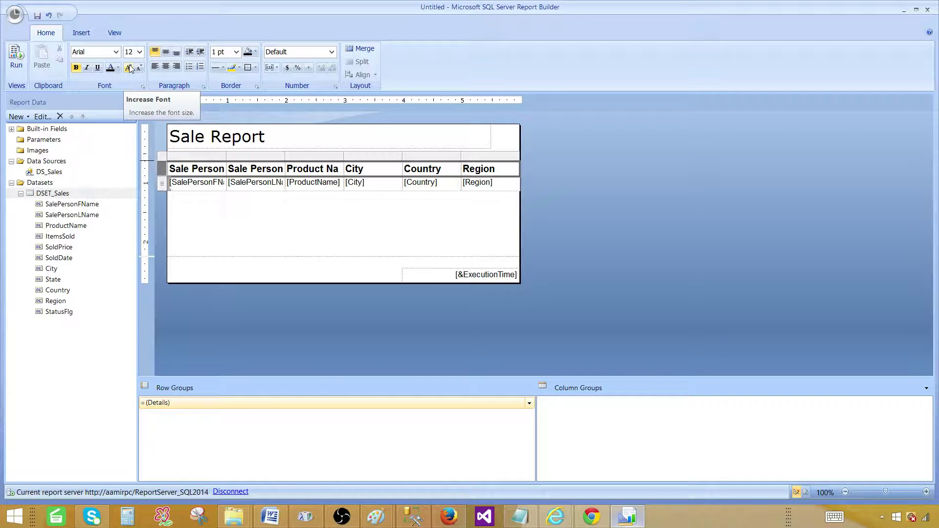
Shade the table's header row orange with light green text, and run the report to preview it before returning to design view
click(249, 53)
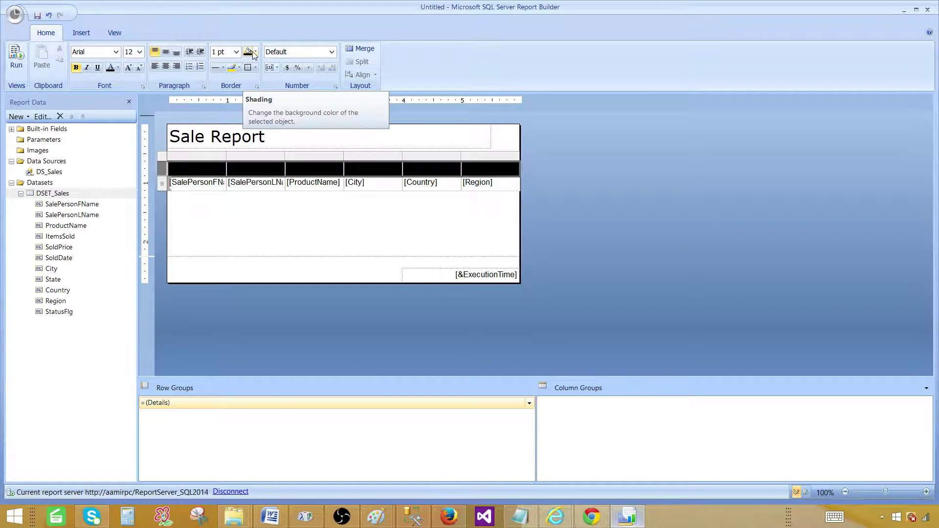
click(254, 52)
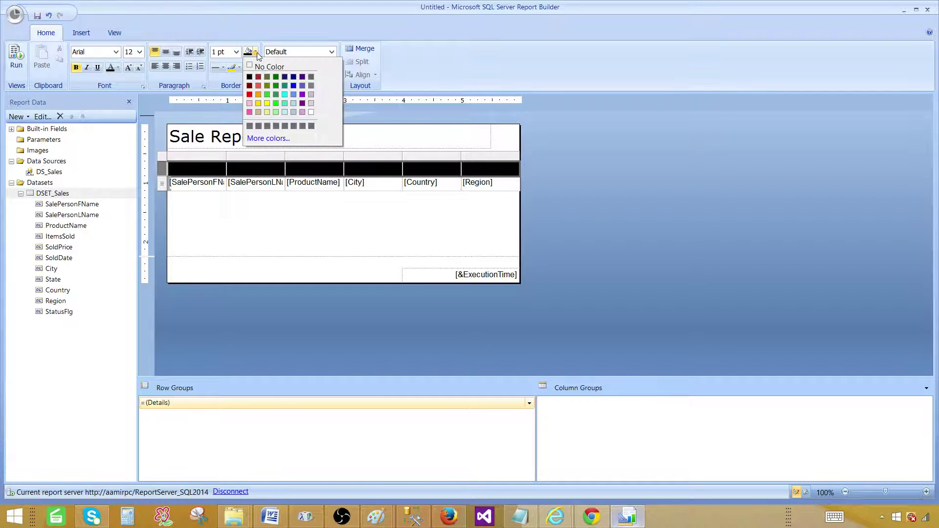
click(258, 95)
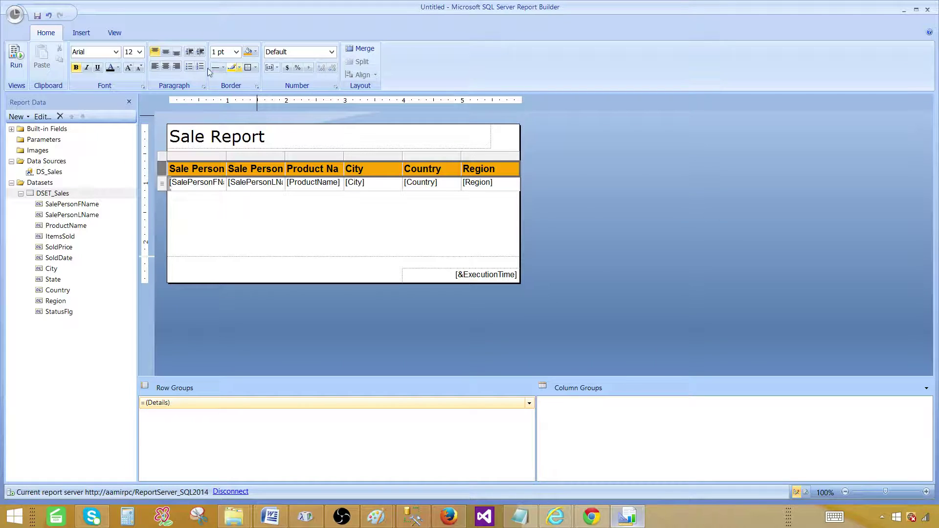
click(117, 70)
click(139, 116)
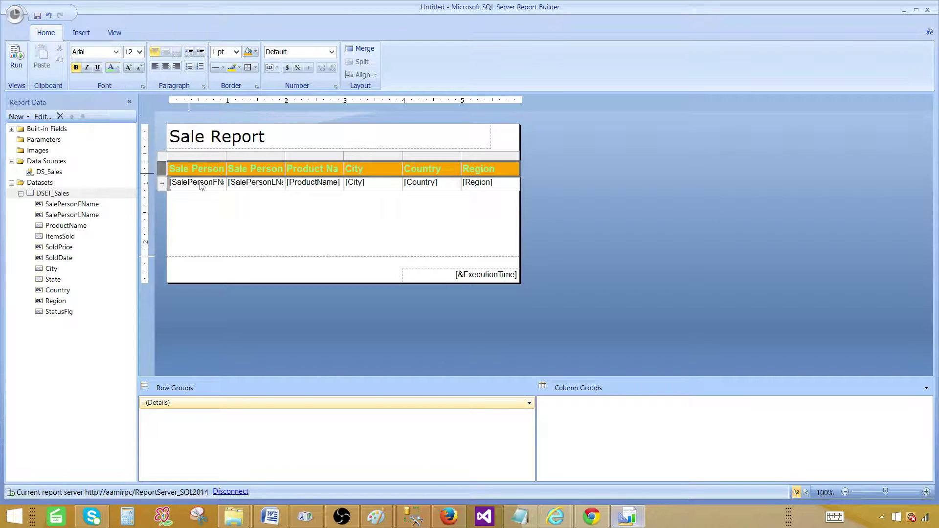
click(267, 215)
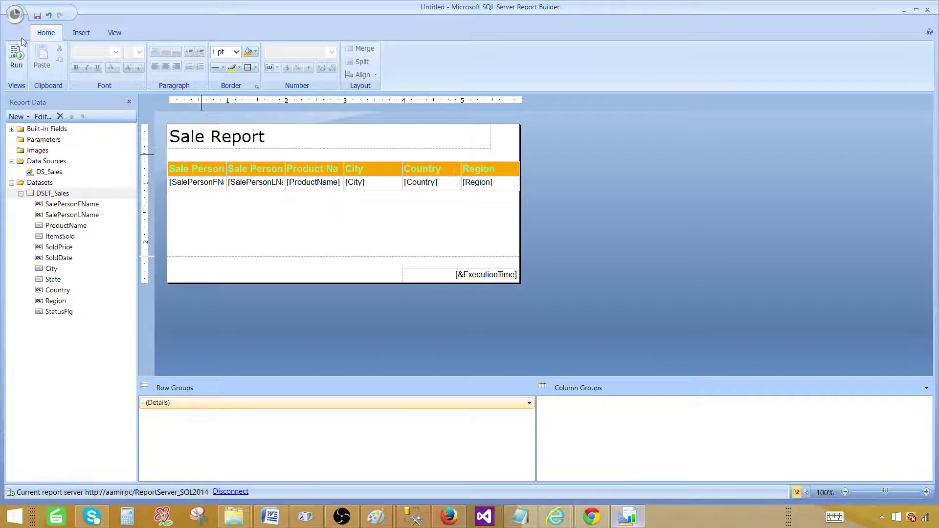
click(17, 55)
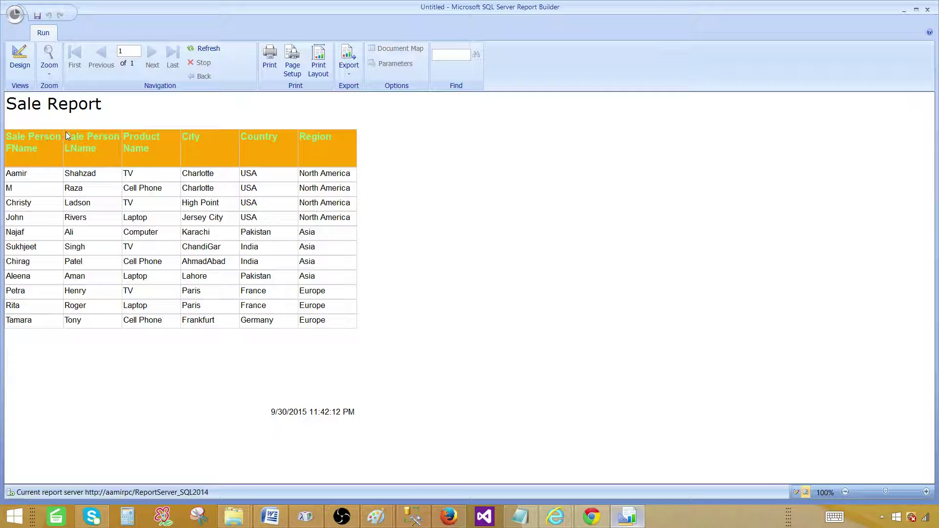
click(19, 58)
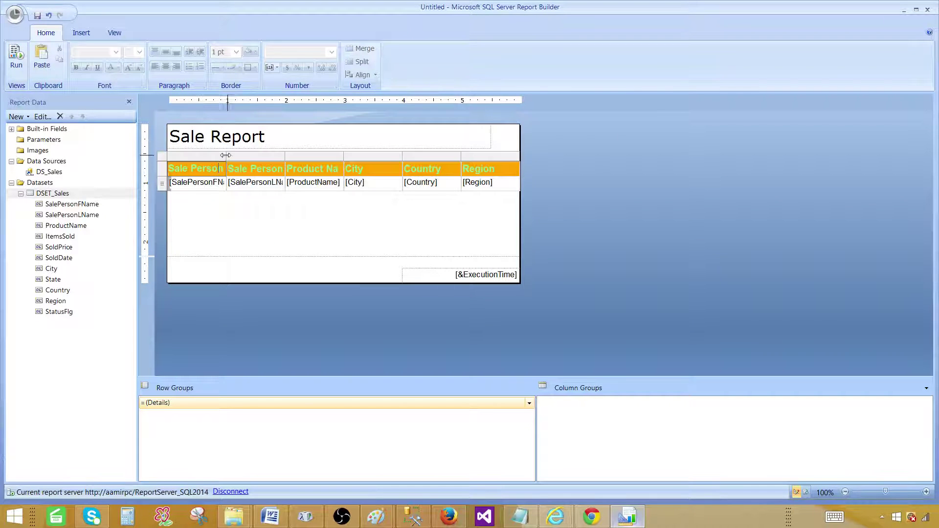
Widen the first-name and last-name columns so that each header fits on one line
click(231, 182)
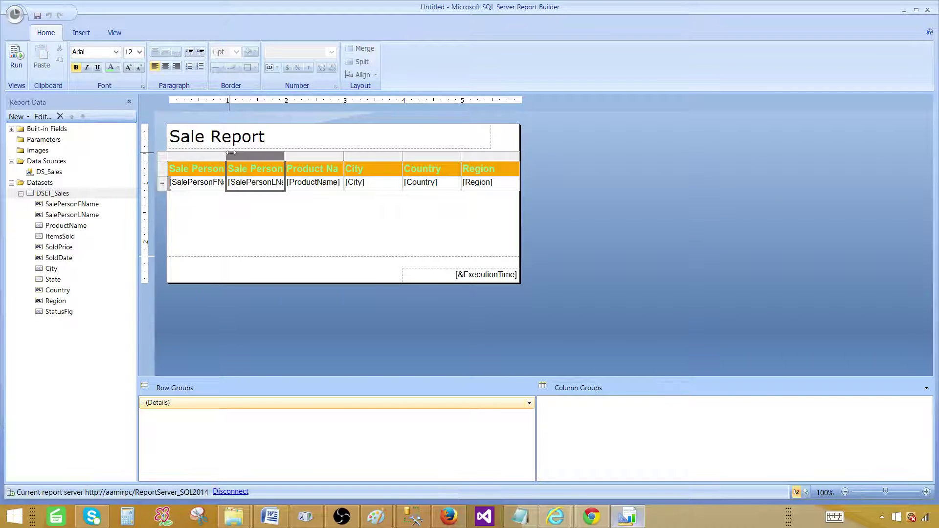
drag(230, 152, 263, 151)
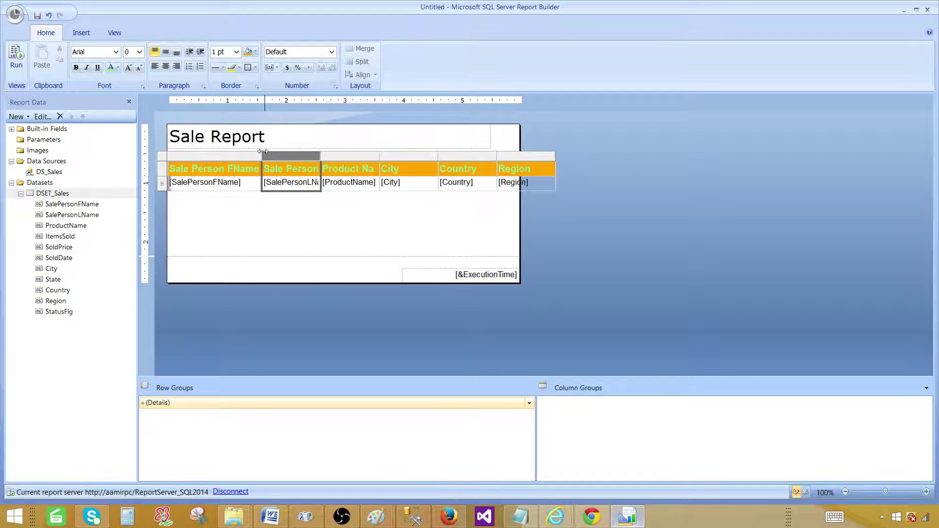
drag(321, 153, 253, 170)
Rename the headers of the second and first columns as Last Name and First Name
click(343, 168)
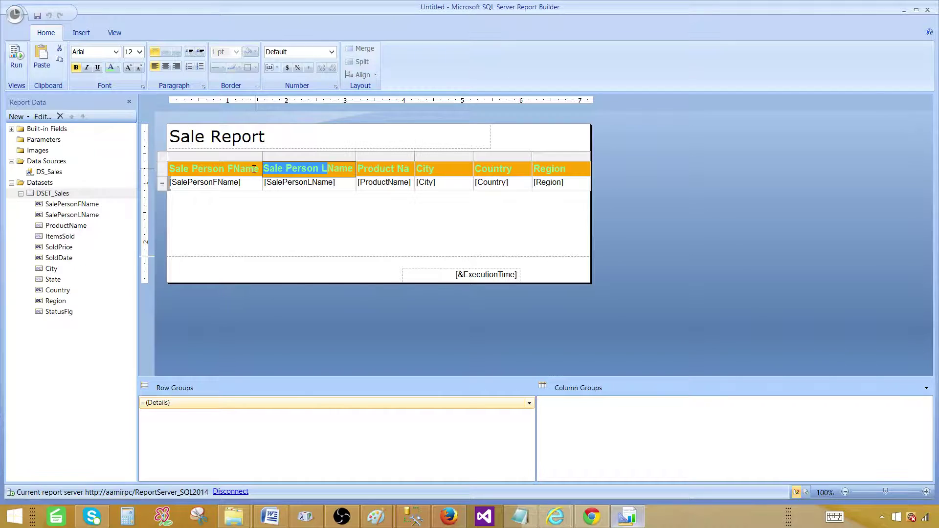
text(Last)
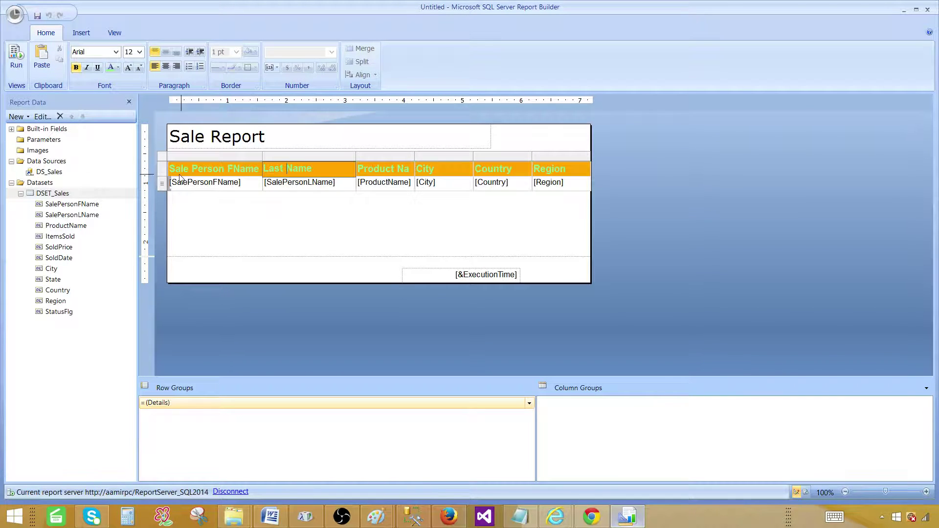
click(205, 168)
click(233, 168)
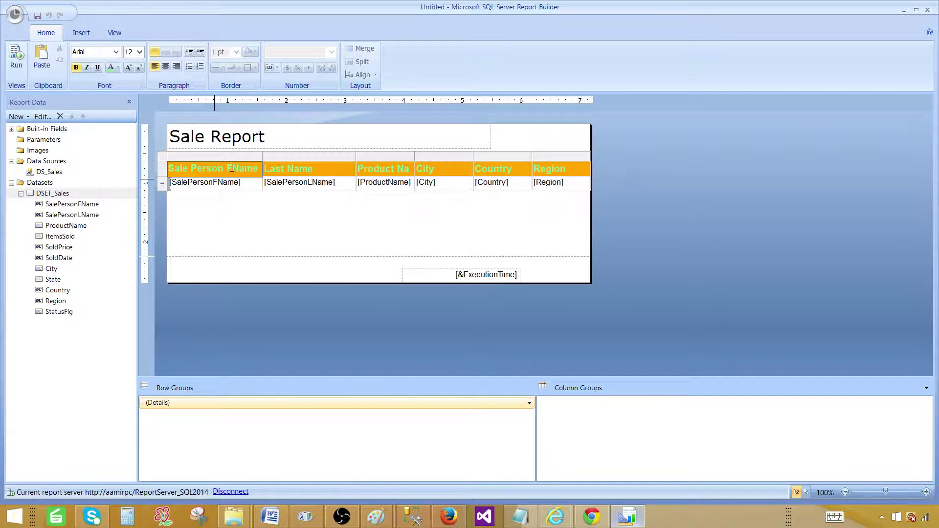
drag(232, 168, 161, 173)
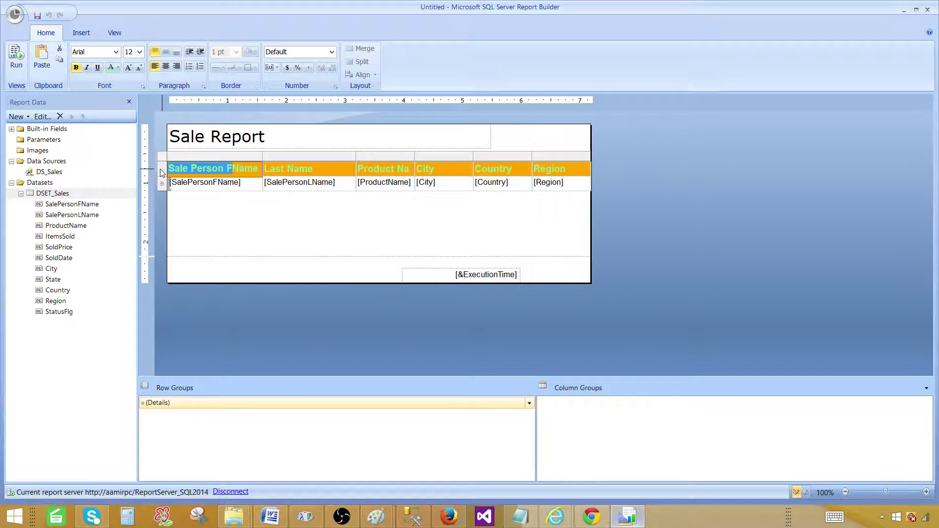
text(First)
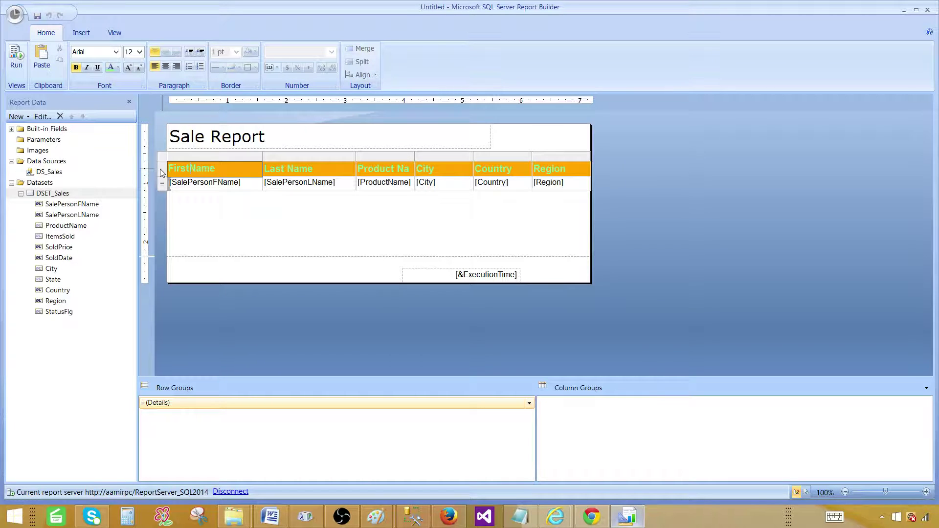
click(251, 224)
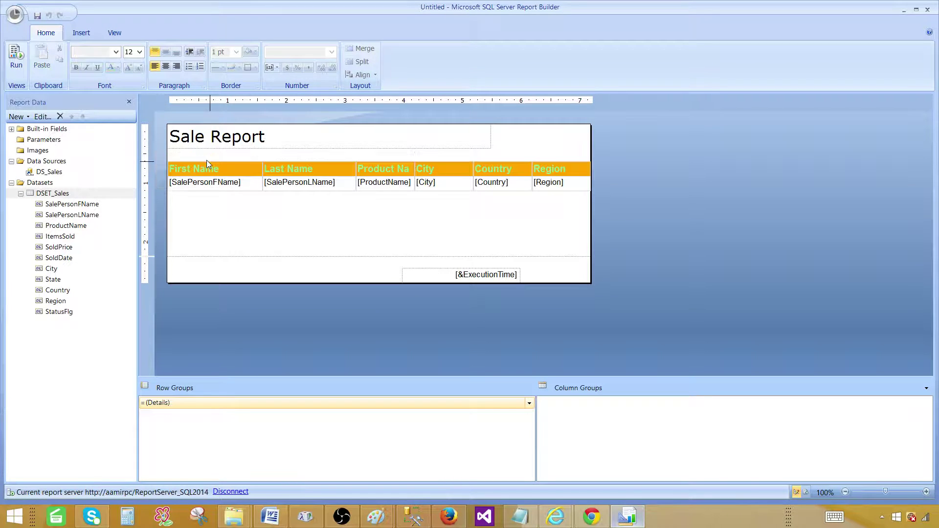
Change the text color of the table's header row to a darker sea green
click(207, 164)
click(162, 168)
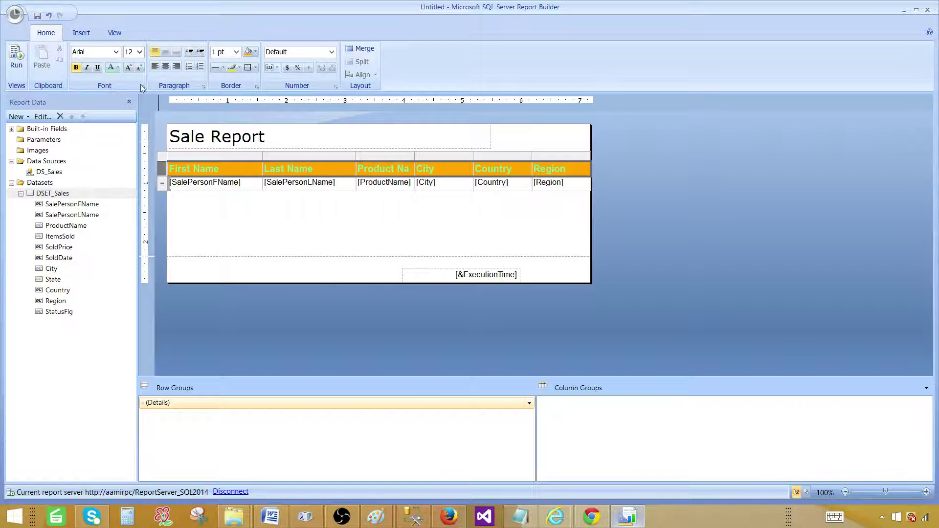
click(118, 67)
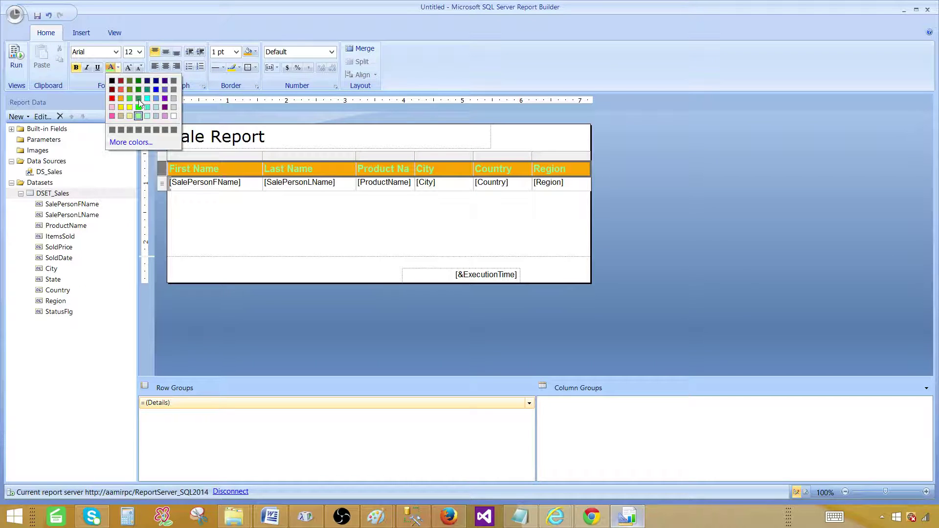
click(138, 101)
click(230, 221)
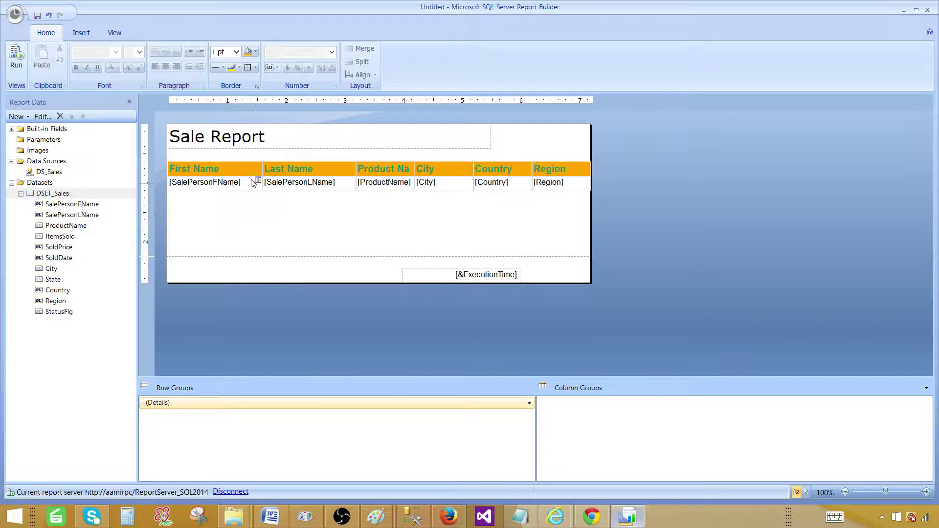
Give the table's header row a pale turquoise background and black text, and preview the report before returning to design view
click(199, 168)
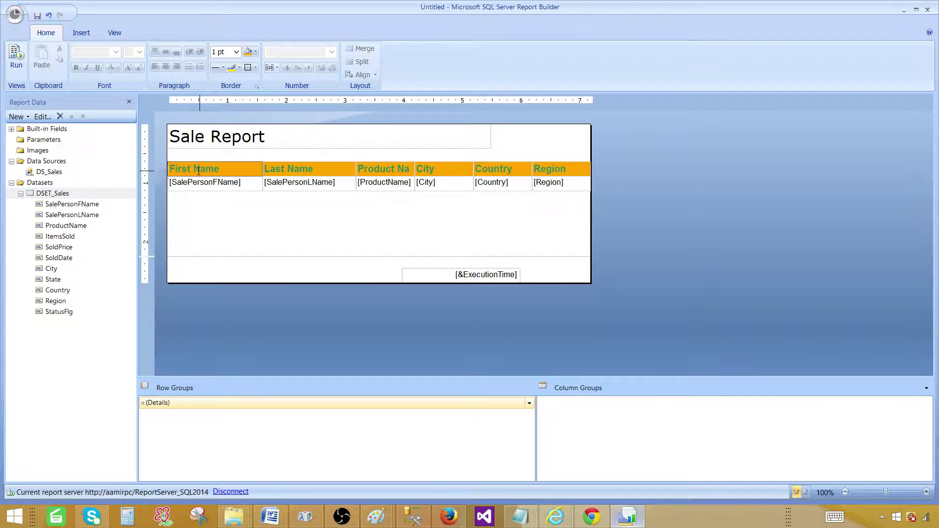
click(163, 169)
click(256, 51)
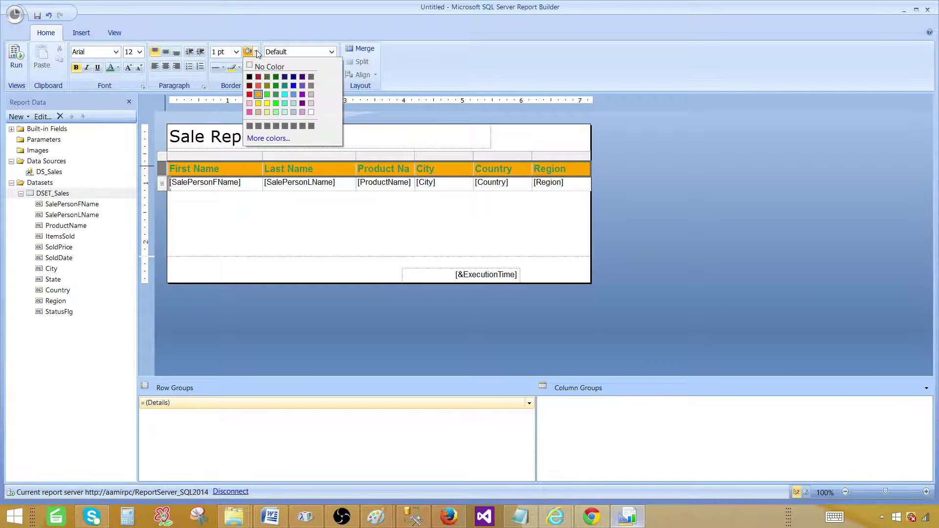
click(285, 112)
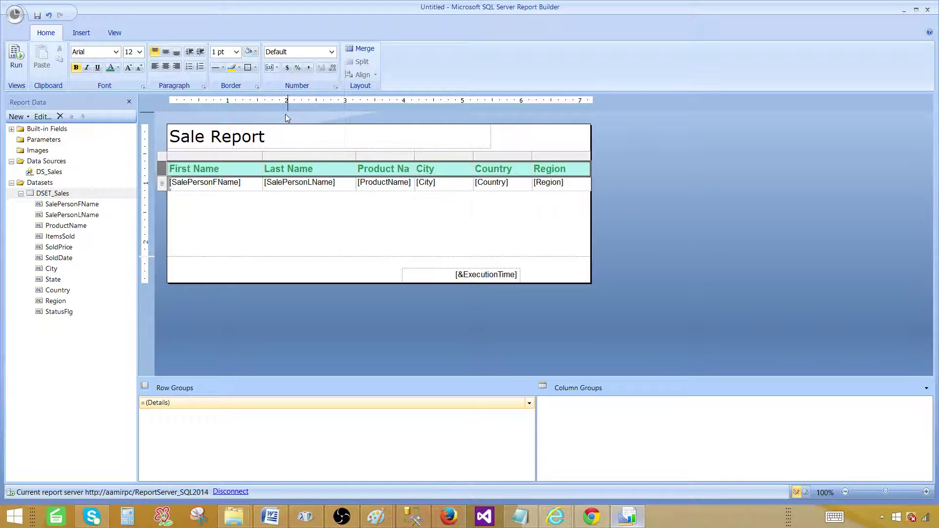
click(118, 67)
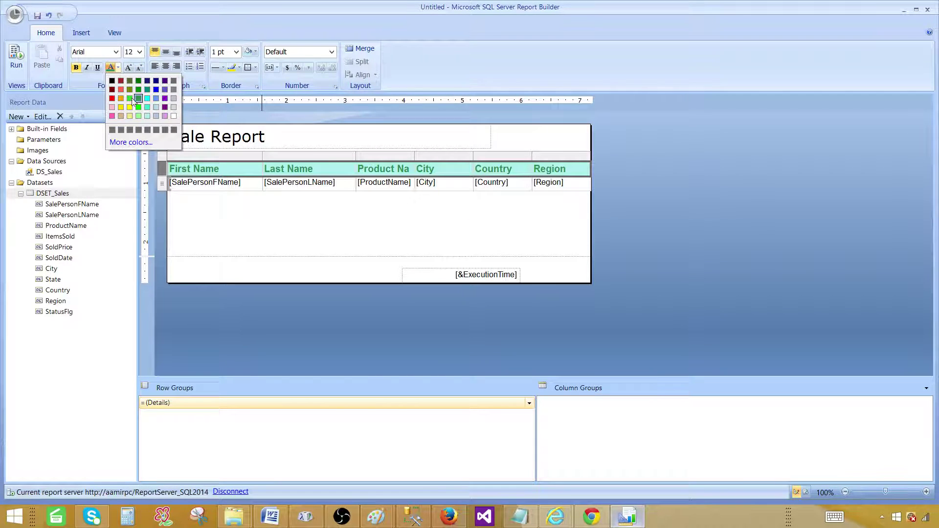
click(112, 80)
click(262, 236)
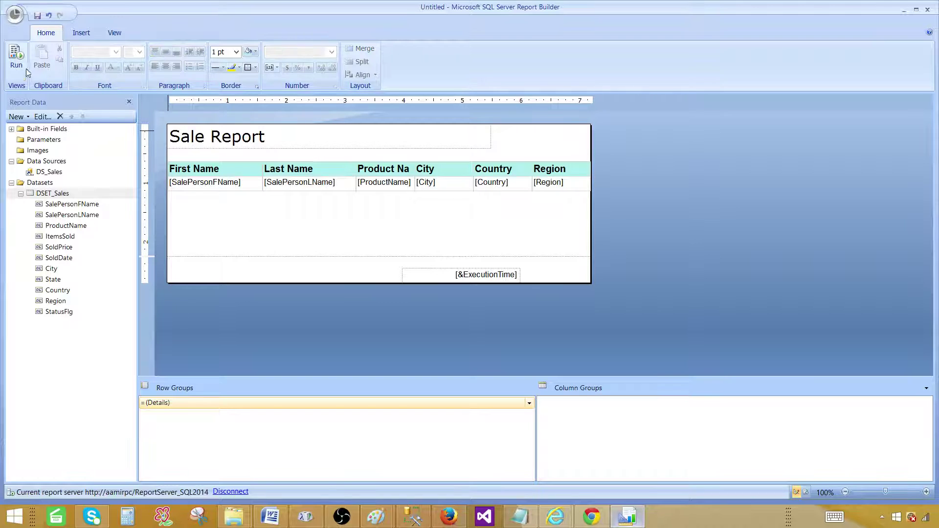
click(22, 58)
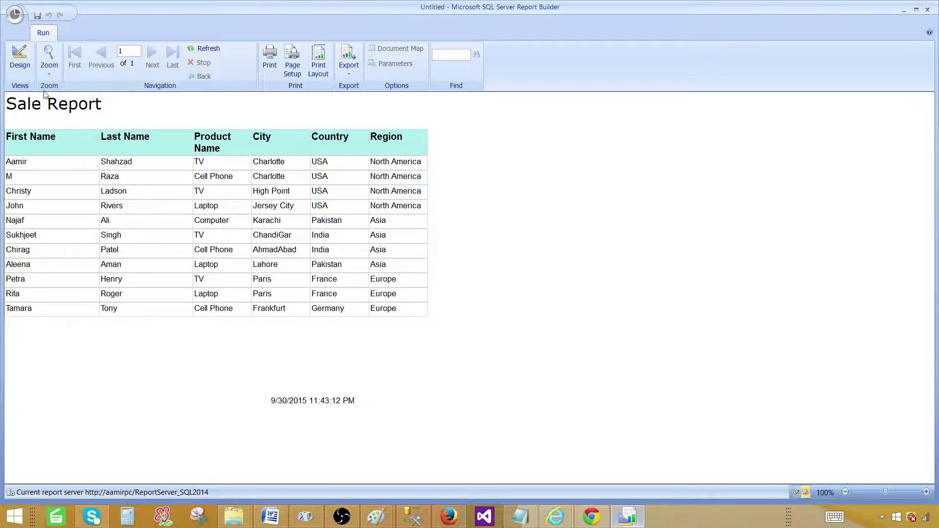
click(19, 58)
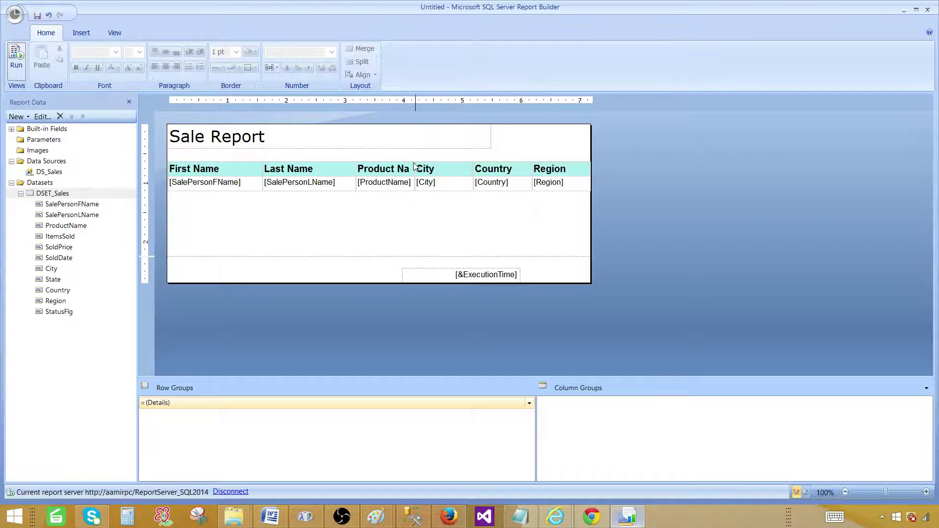
Widen the Product Name column so that its header fits on one line
click(411, 163)
drag(413, 158, 431, 158)
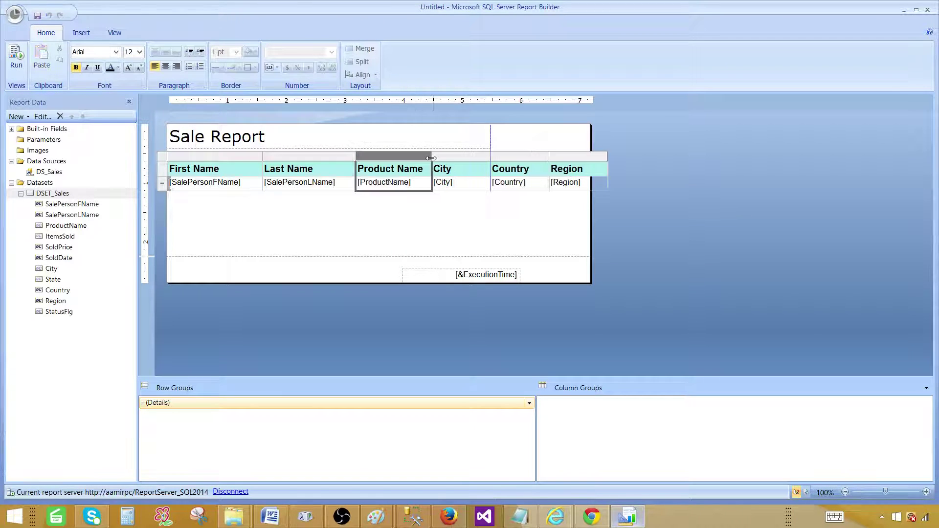
click(335, 212)
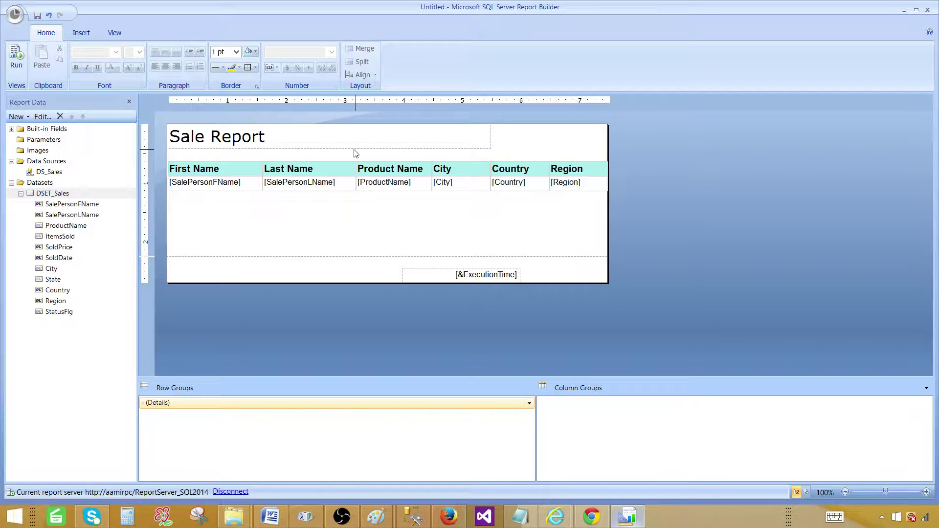
Save the report to the report server's SSRS_Training folder as TableReport.rdl
click(38, 16)
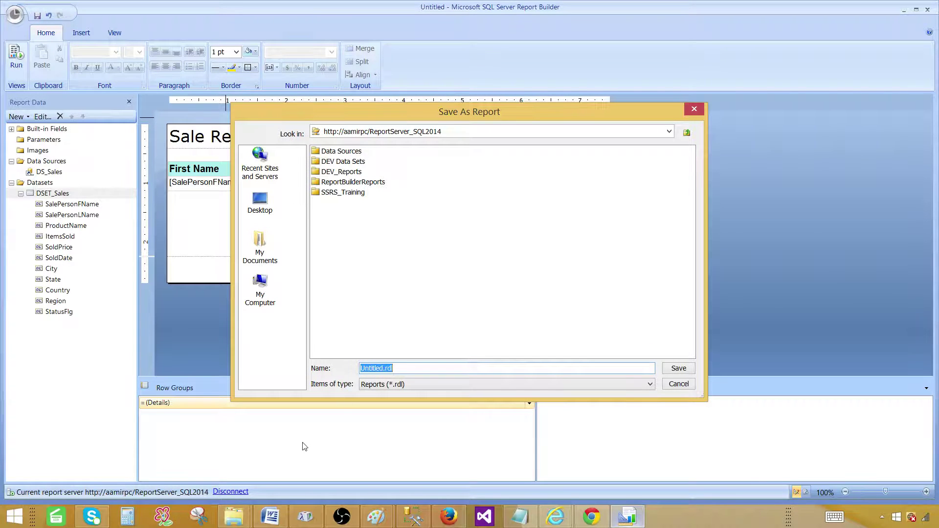
click(353, 220)
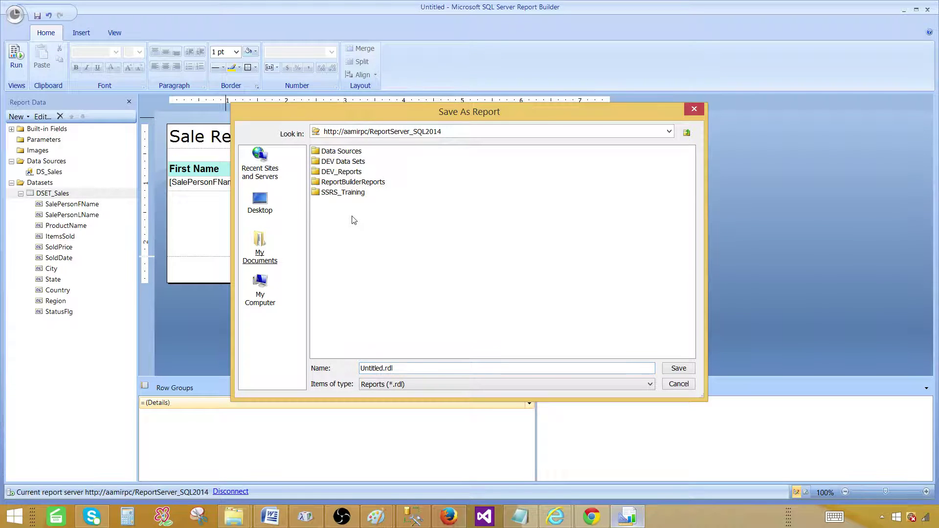
double_click(332, 194)
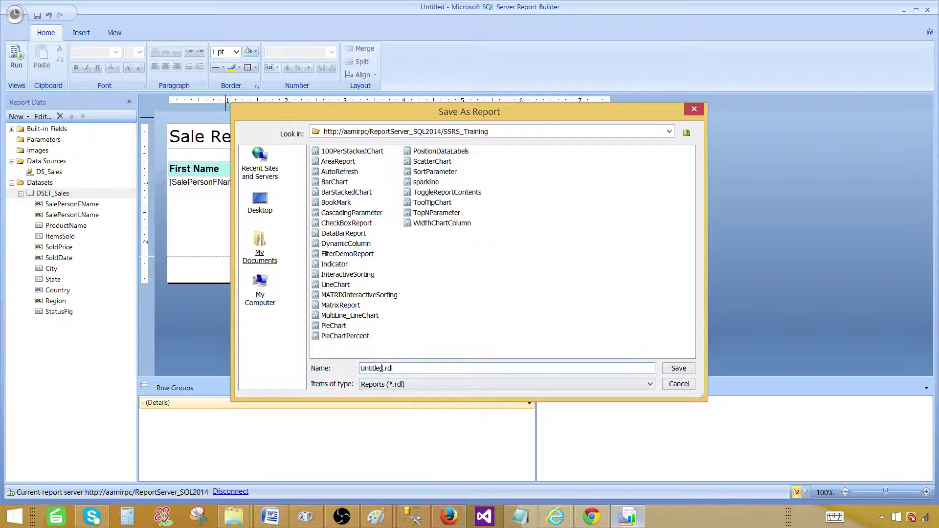
drag(383, 367, 327, 365)
text(TableReport)
click(678, 368)
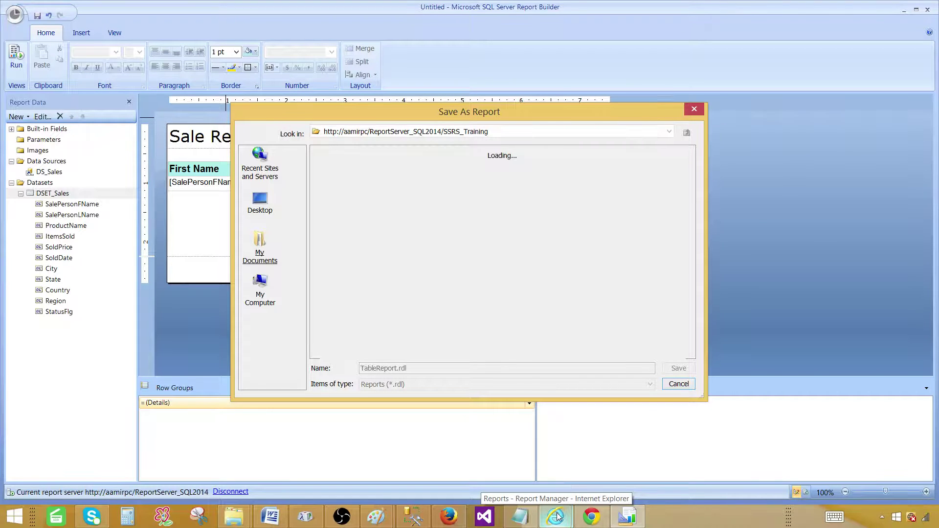
Switch to Report Manager in Internet Explorer and show the SSRS_Training folder on the SQL2014 server in details view
mouse_move(557, 515)
click(492, 463)
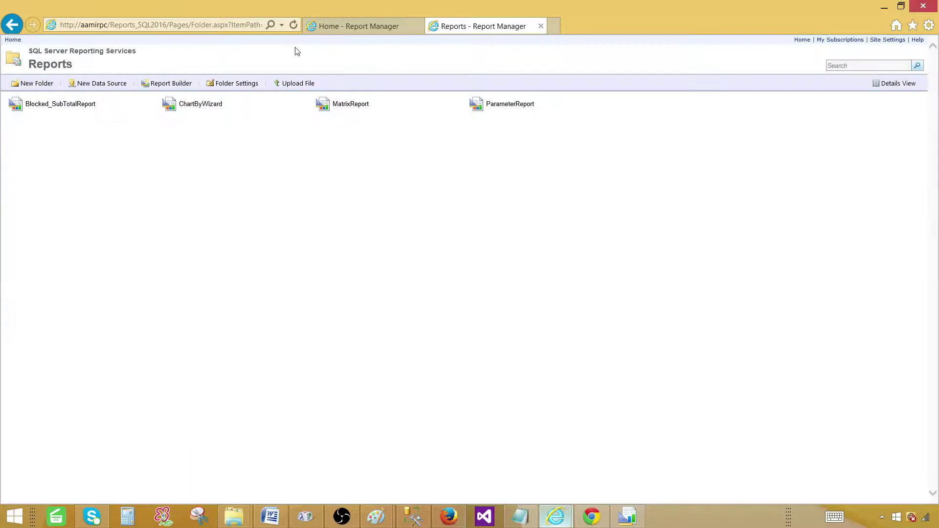
key(ctrl+Tab)
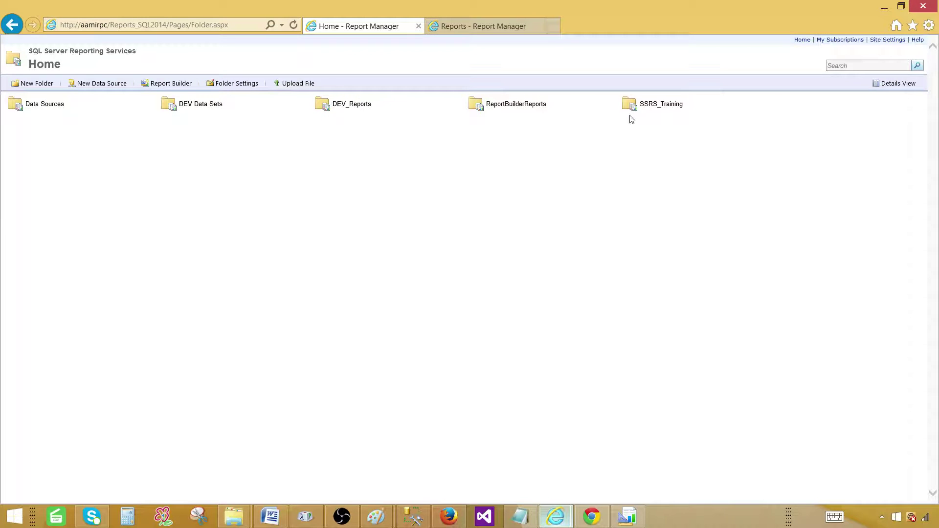
click(650, 105)
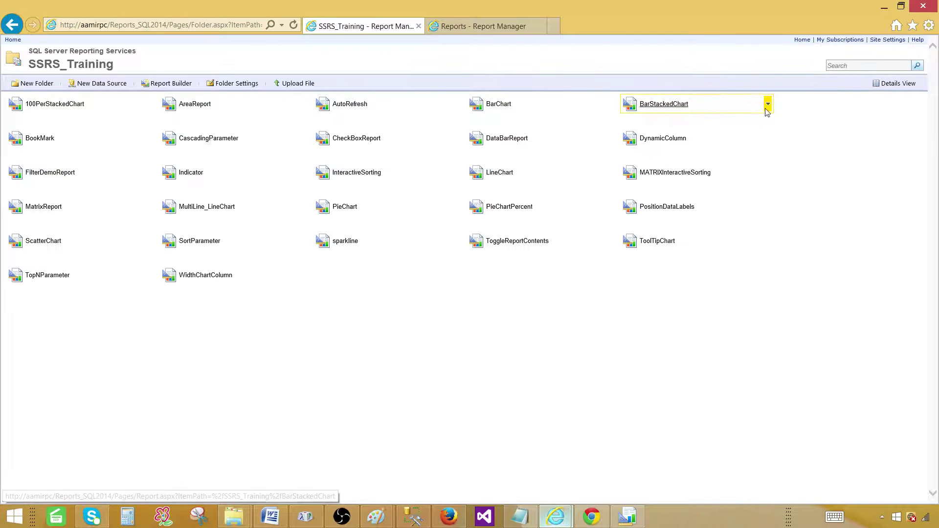
click(884, 84)
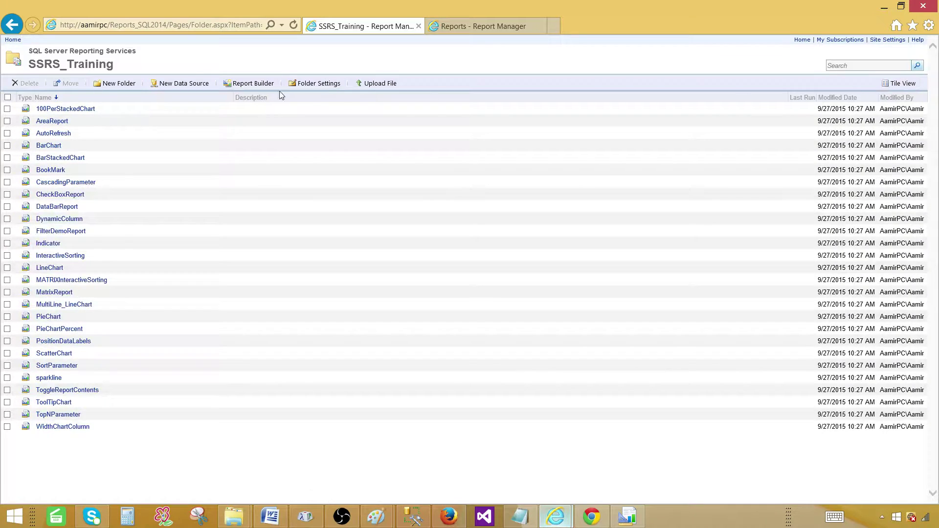
Sort the SSRS_Training folder's items by modified date in both directions to look for the saved TableReport
click(835, 100)
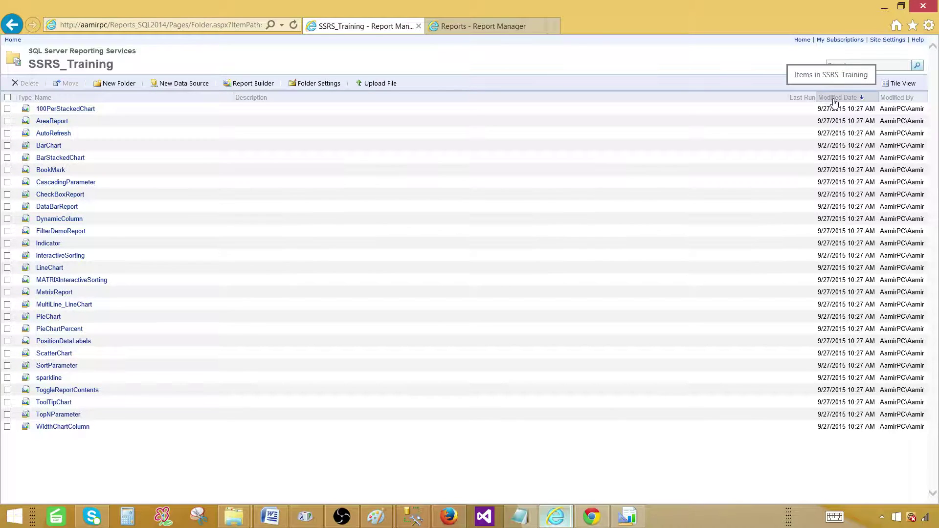
click(835, 100)
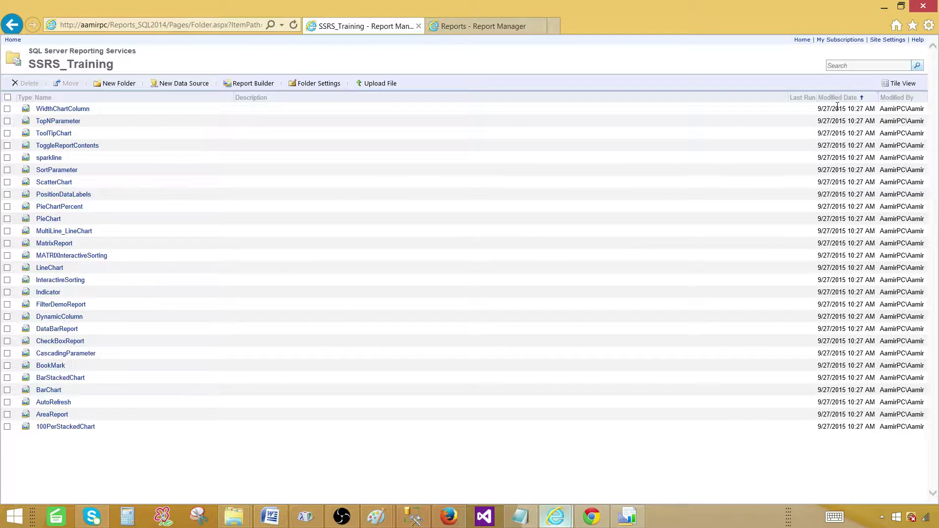
click(848, 99)
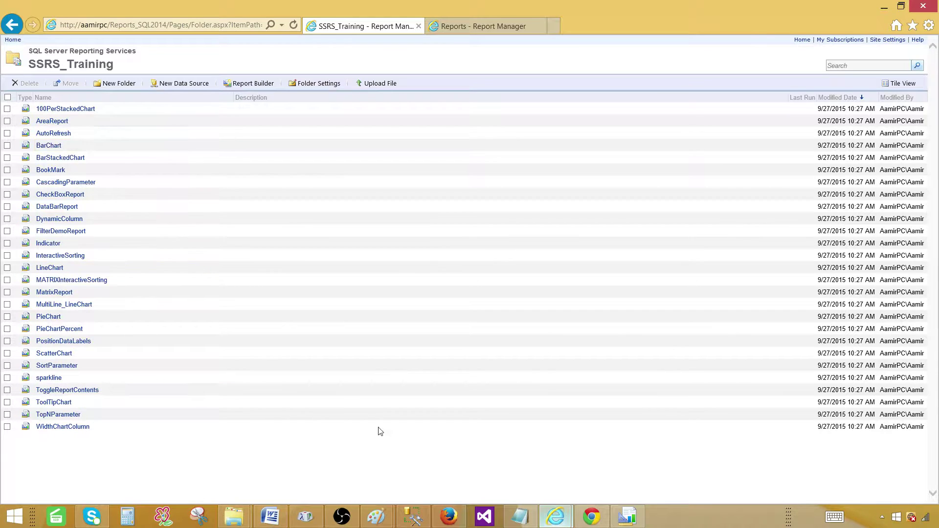
Check the saved report in Report Builder and reload the SSRS_Training folder in Report Manager by reopening it from Home
click(626, 516)
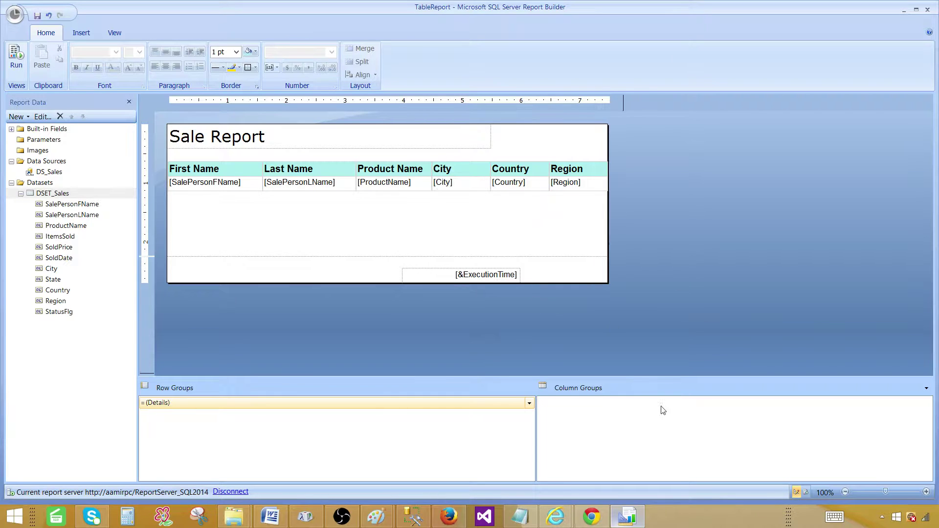
mouse_move(556, 513)
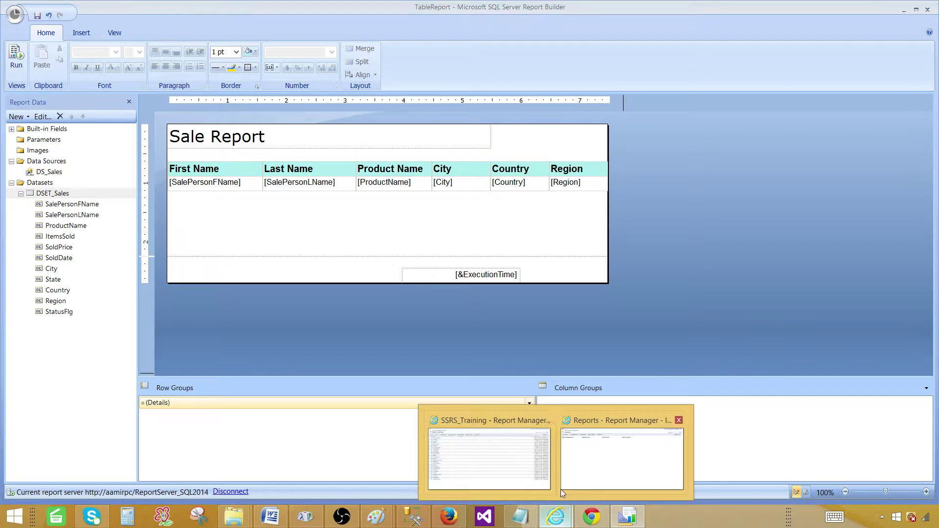
click(521, 453)
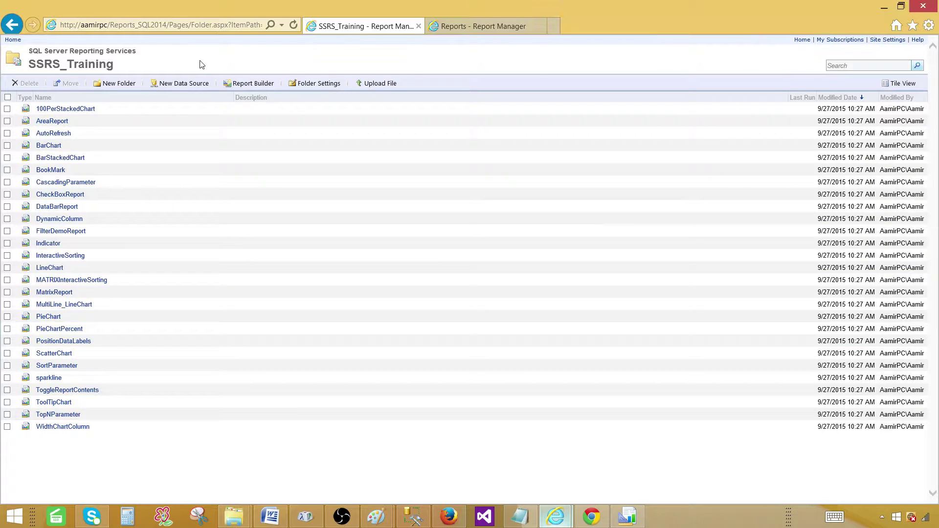
click(12, 41)
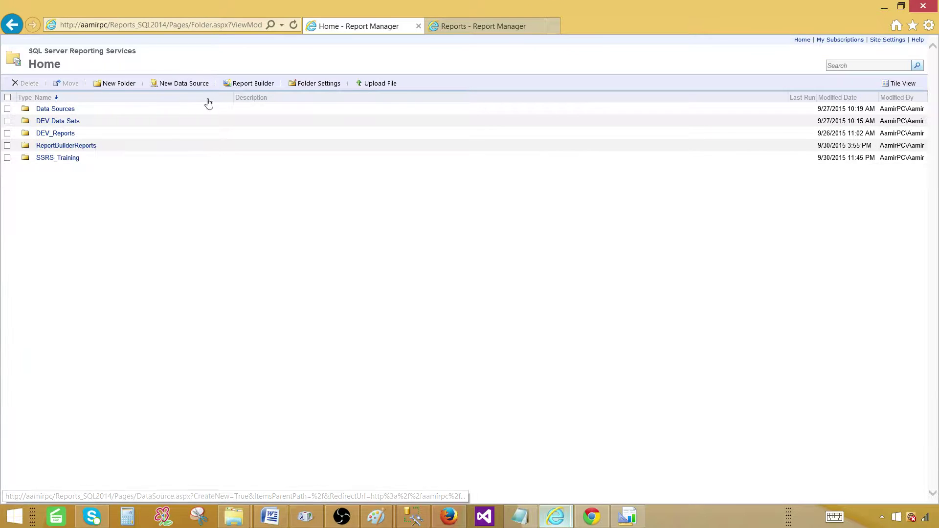
click(54, 159)
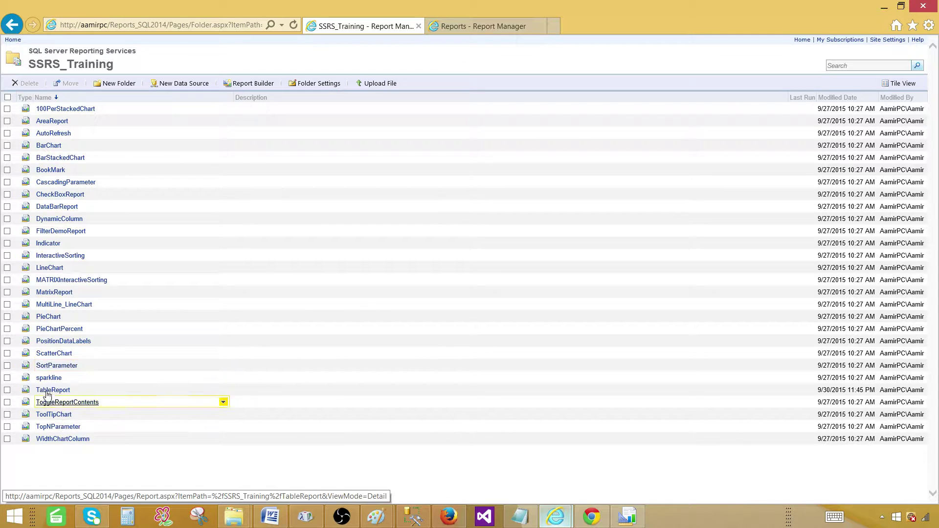
Sort the SSRS_Training items by modified date, newest first, and view TableReport before returning to the Home folder
click(836, 98)
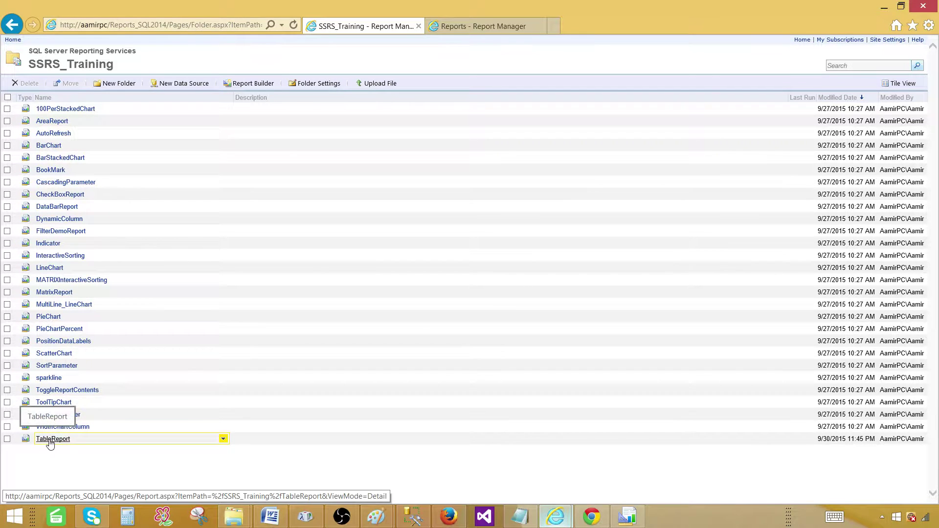
click(851, 99)
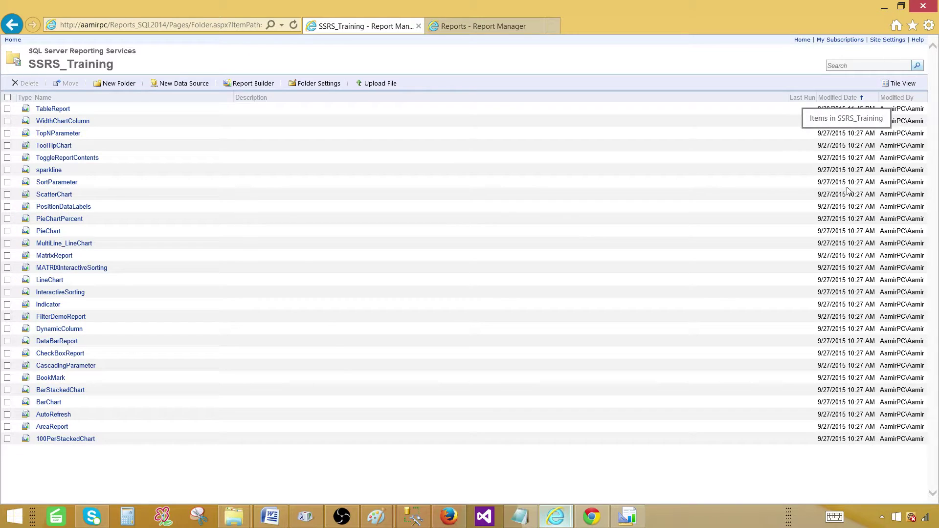
click(51, 113)
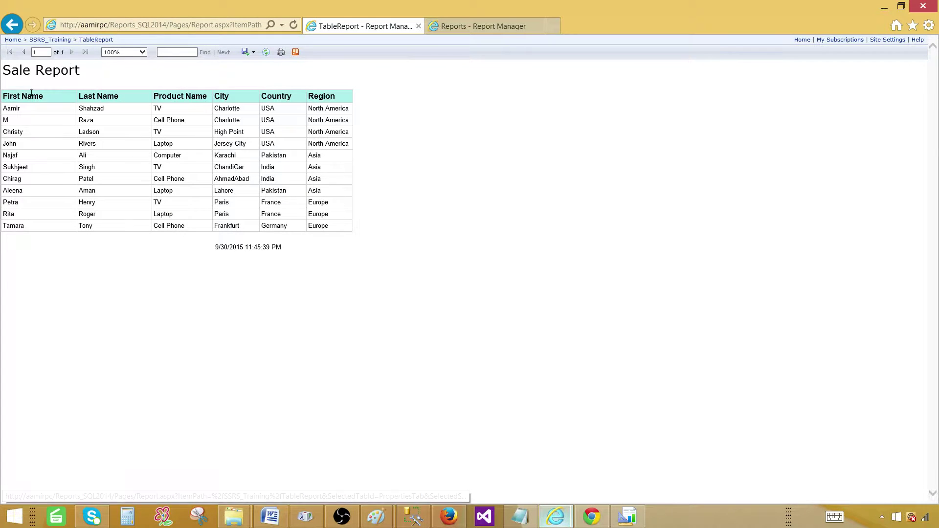
click(13, 40)
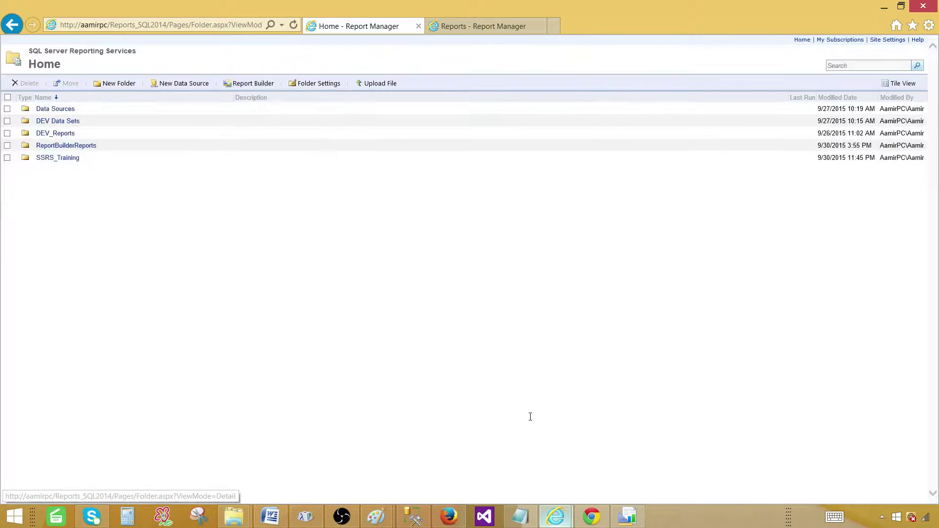
Switch back to Report Builder and exit the program, leaving Report Manager's Home folder open
click(626, 516)
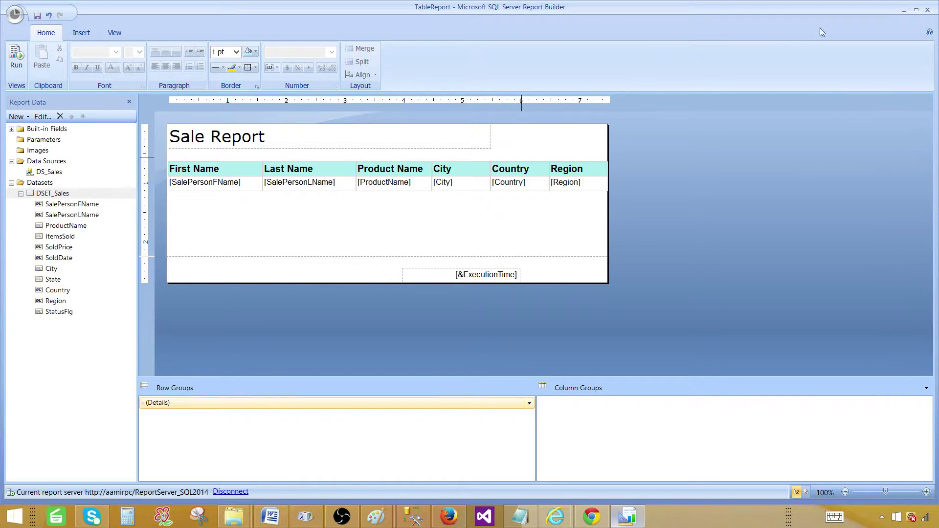
click(15, 15)
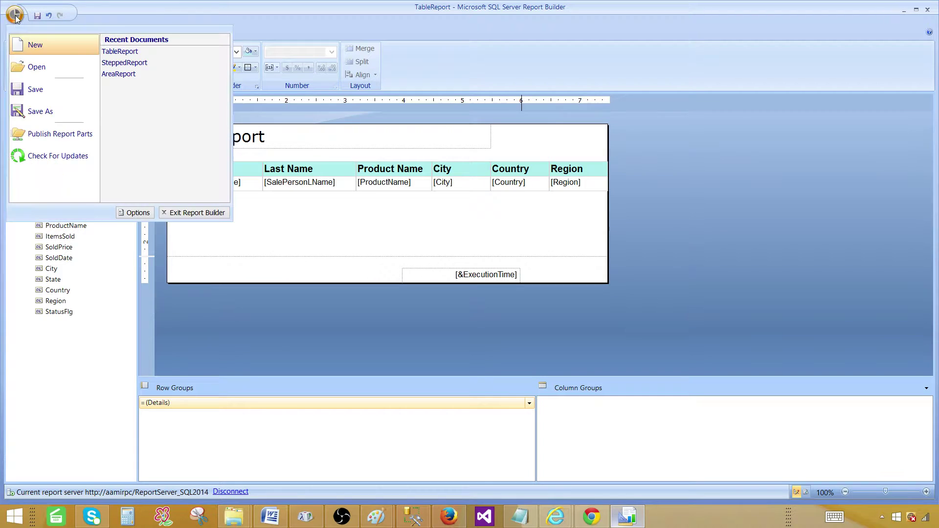
click(192, 213)
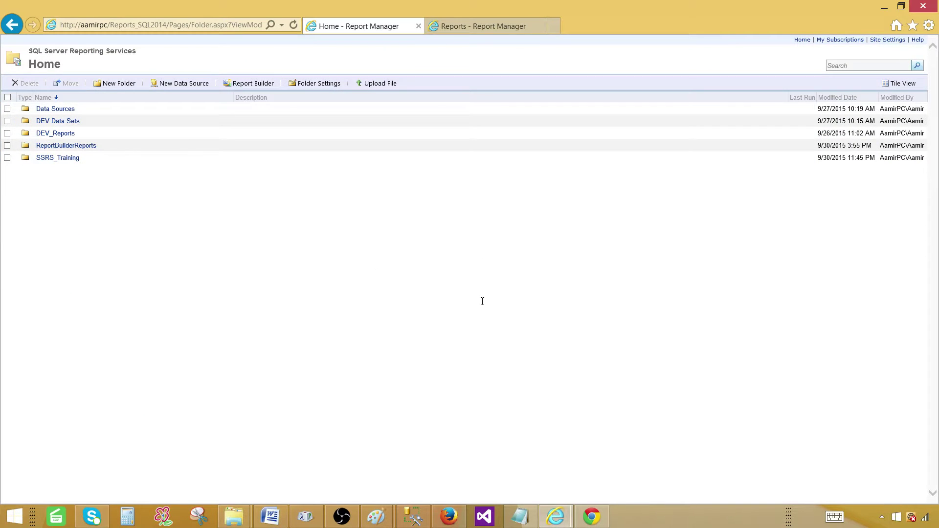
click(723, 517)
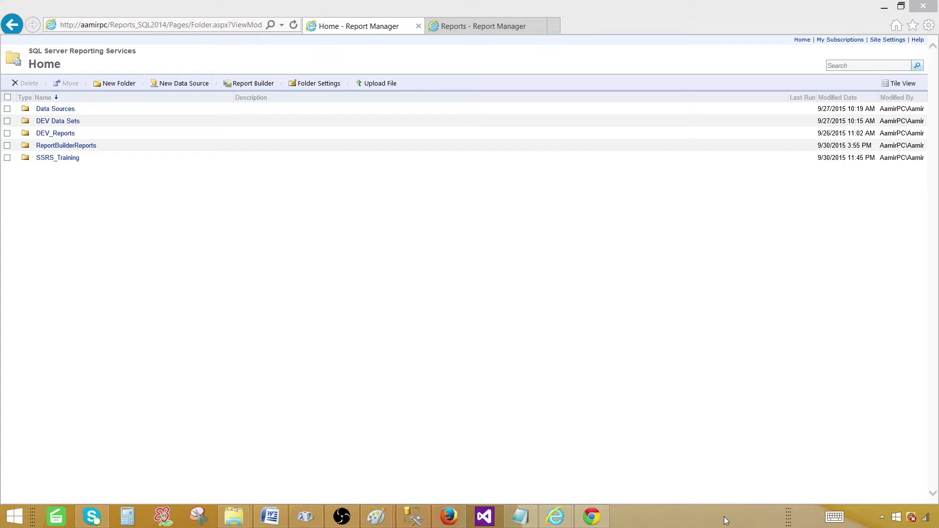